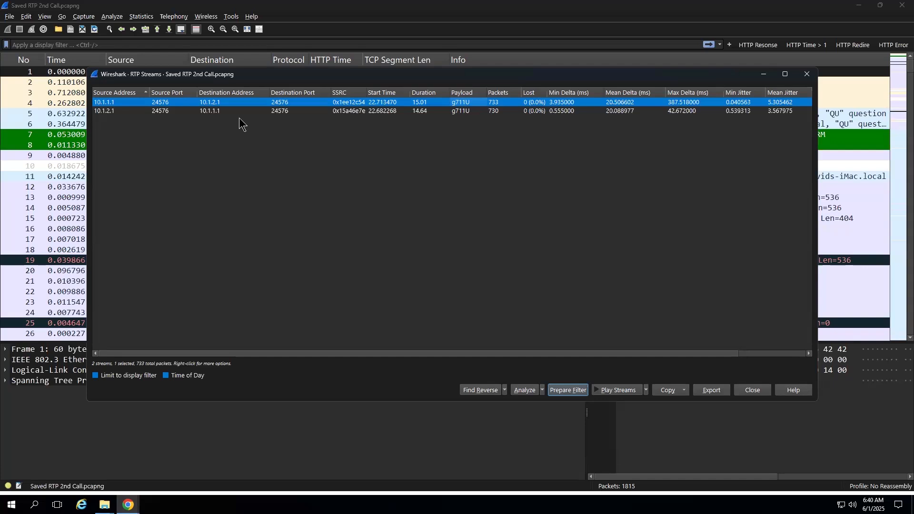
Step: Select both RTP streams between 10.1.1.1 and 10.1.2.1 in the stream list
left_click(221, 110, "ctrl")
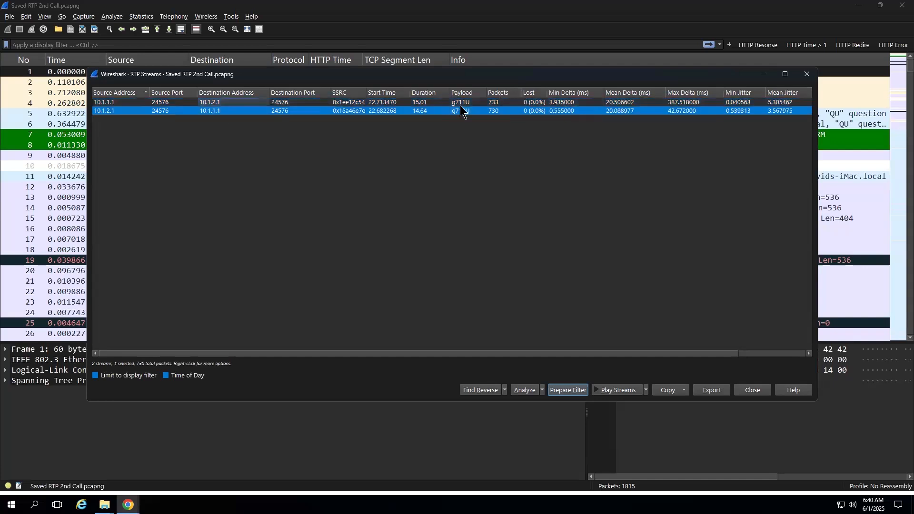
left_click(423, 98, "ctrl")
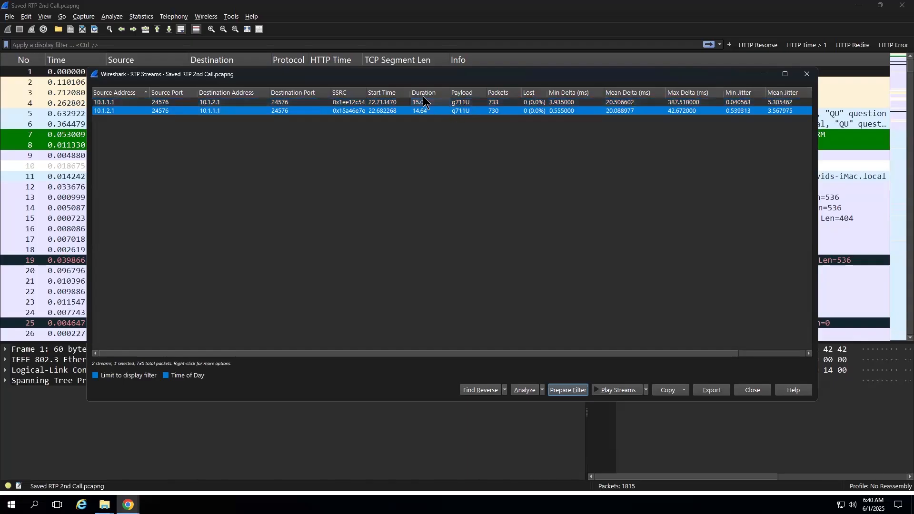
left_click(151, 112, "ctrl")
left_click(125, 112, "ctrl")
left_click(747, 104, "ctrl")
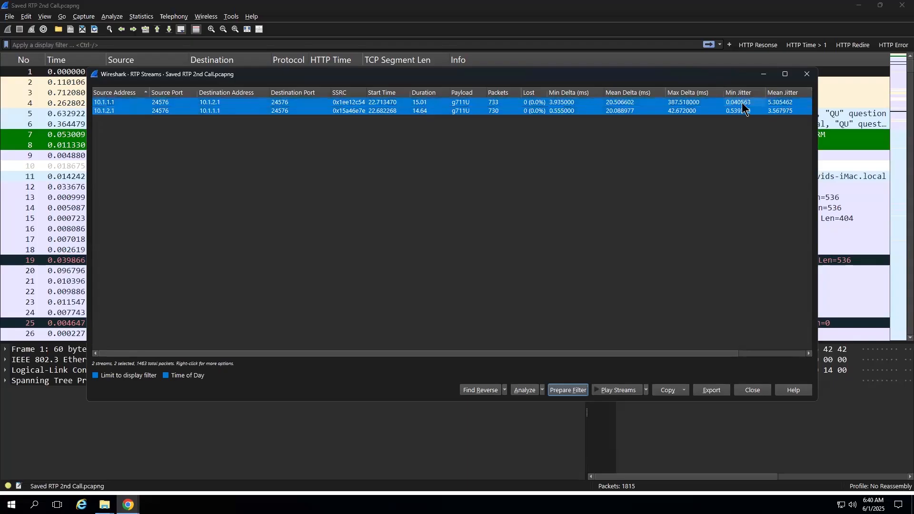
left_click(800, 103, "ctrl")
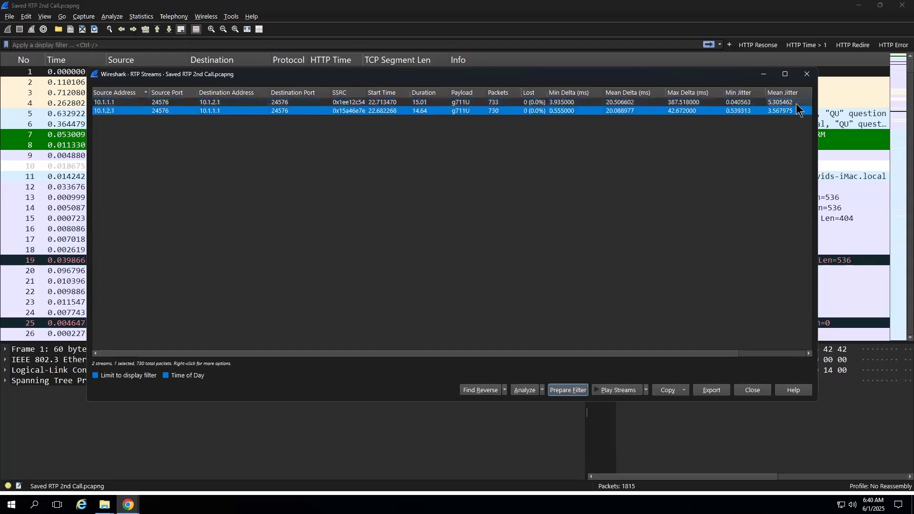
left_click(708, 104, "ctrl")
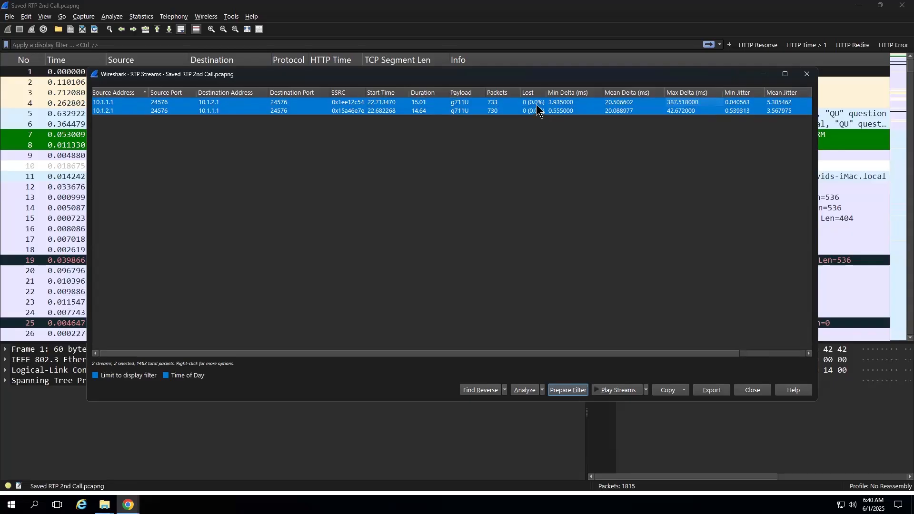
Step: View the waveforms of both selected streams in the RTP Player, and close the player and the stream list
left_click(623, 393)
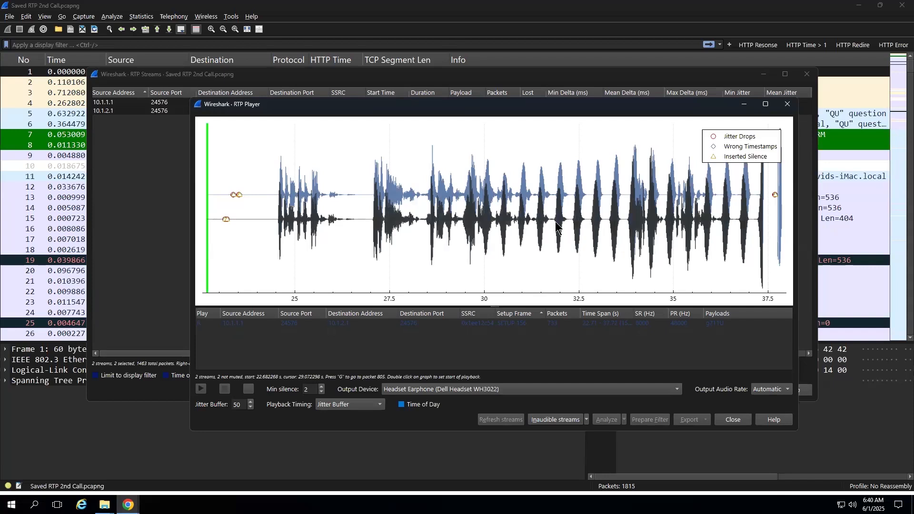
left_click(587, 421)
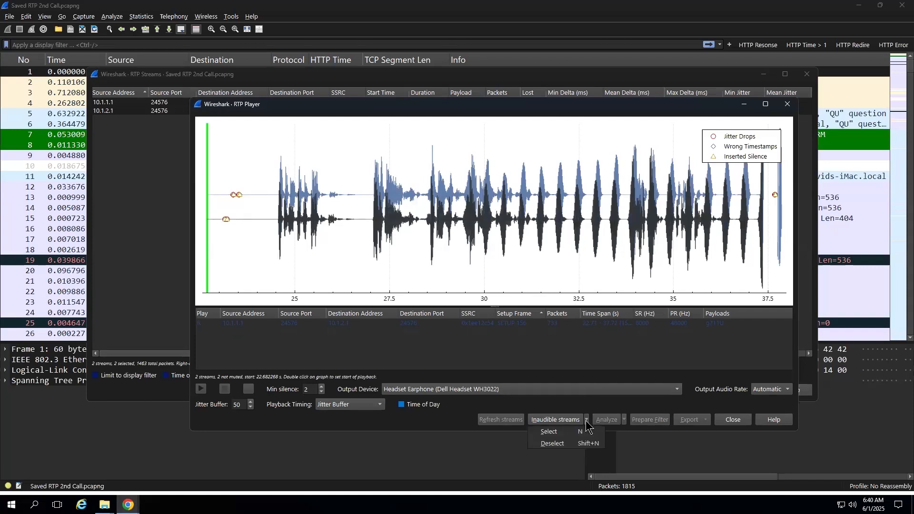
left_click(587, 421)
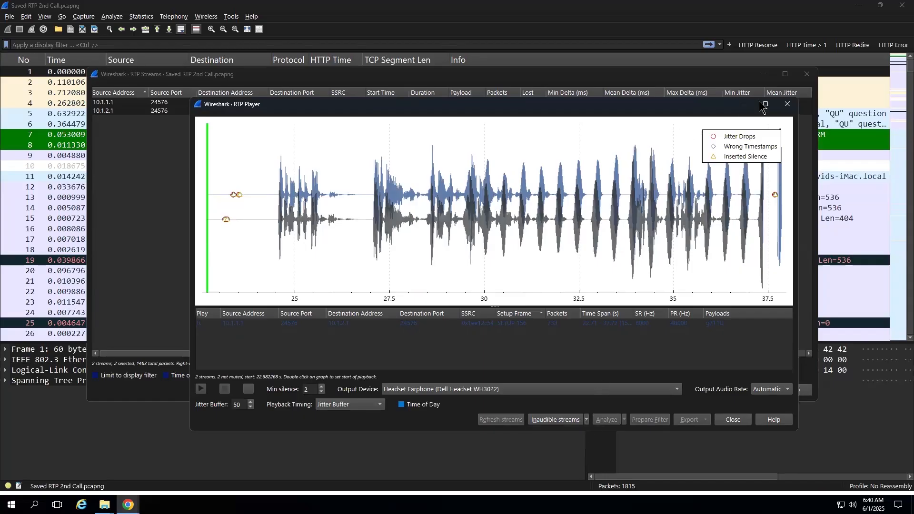
left_click(787, 106)
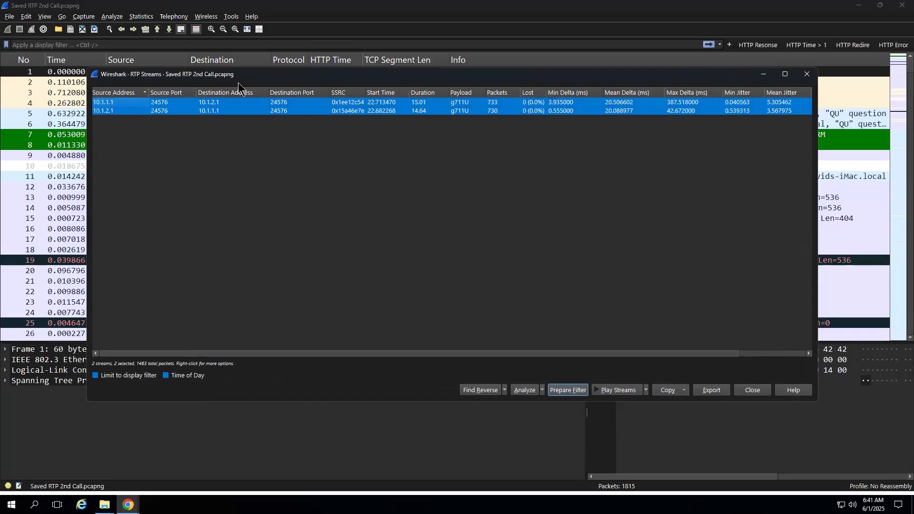
left_click_drag(228, 75, 238, 118)
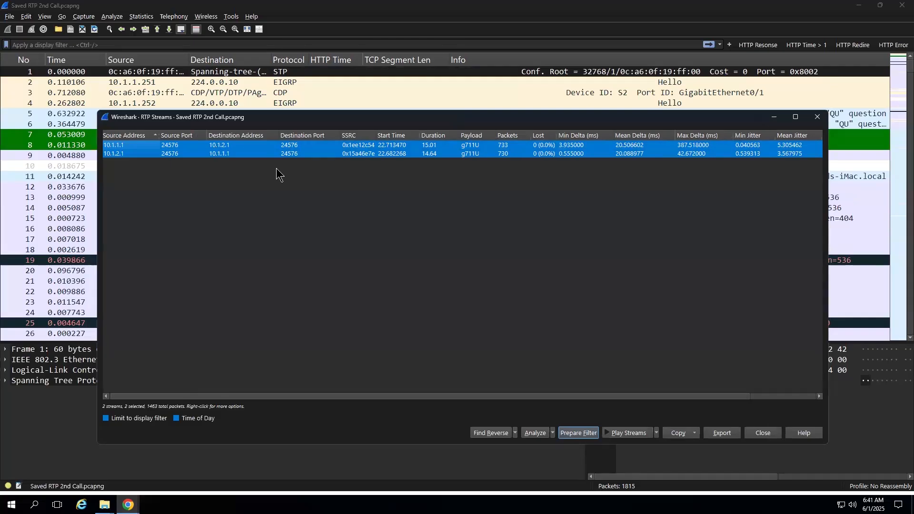
left_click(817, 118)
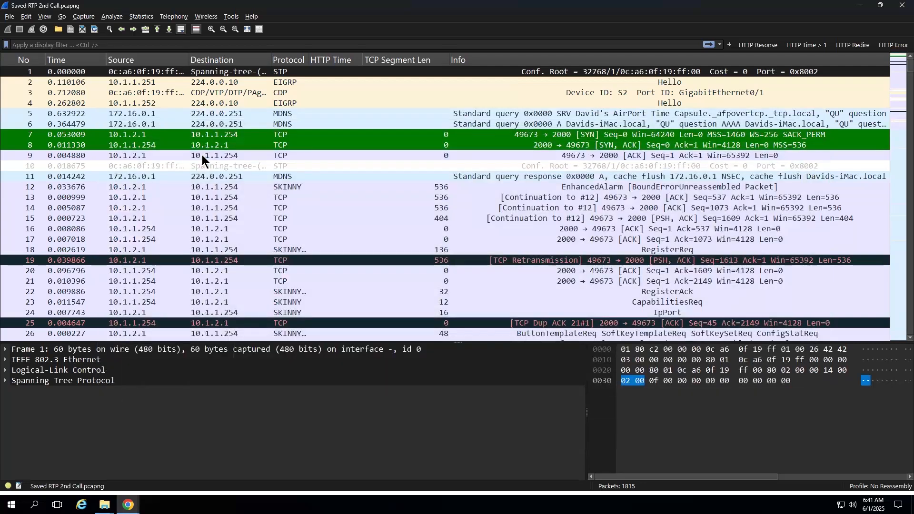
Step: Filter the packet list with the display filter rtp
left_click(198, 186)
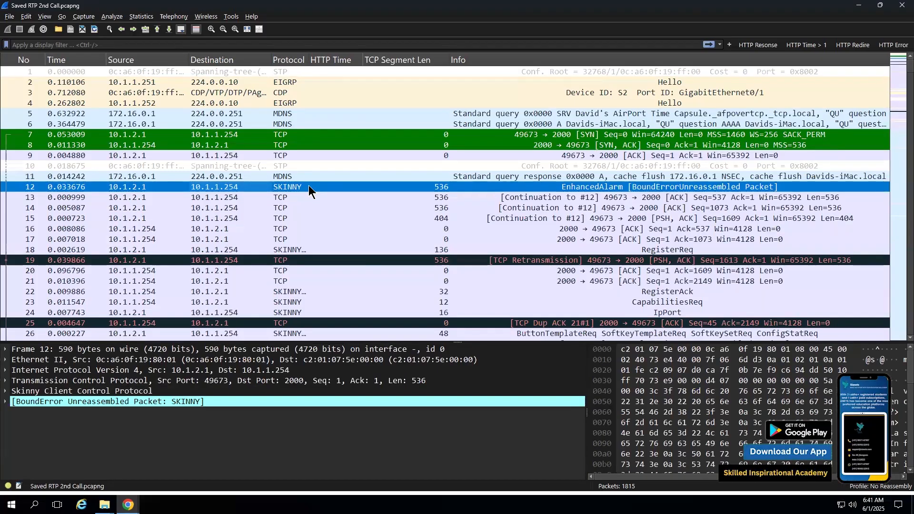
left_click(234, 40)
type("rtp")
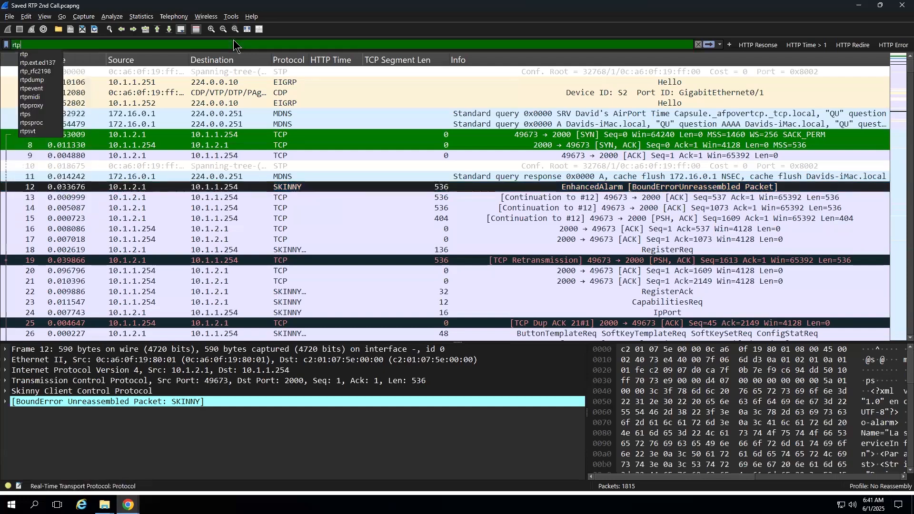
key("Return")
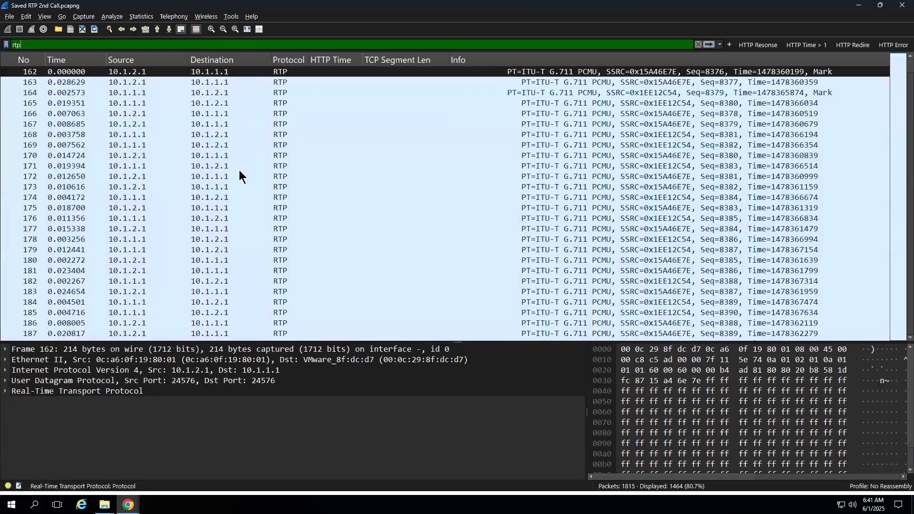
scroll(242, 174, "down", 9)
scroll(244, 170, "up", 9)
Step: Expand the Real-Time Transport Protocol details of packet 171, examine its payload bytes, and compare them with packet 170
left_click(536, 163)
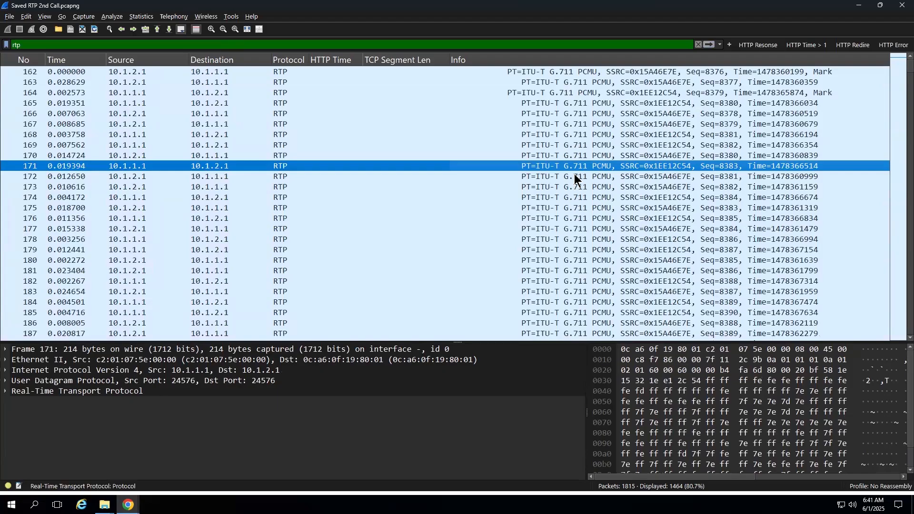
left_click(6, 392)
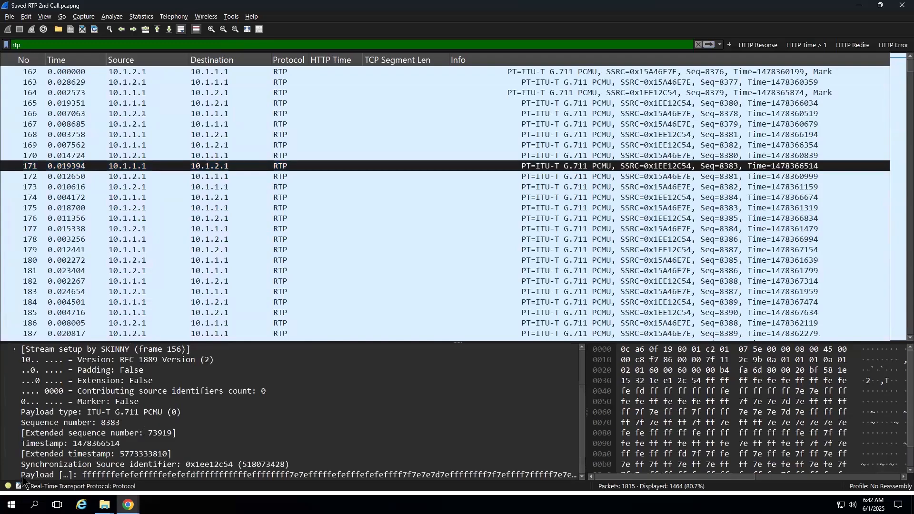
left_click(120, 476)
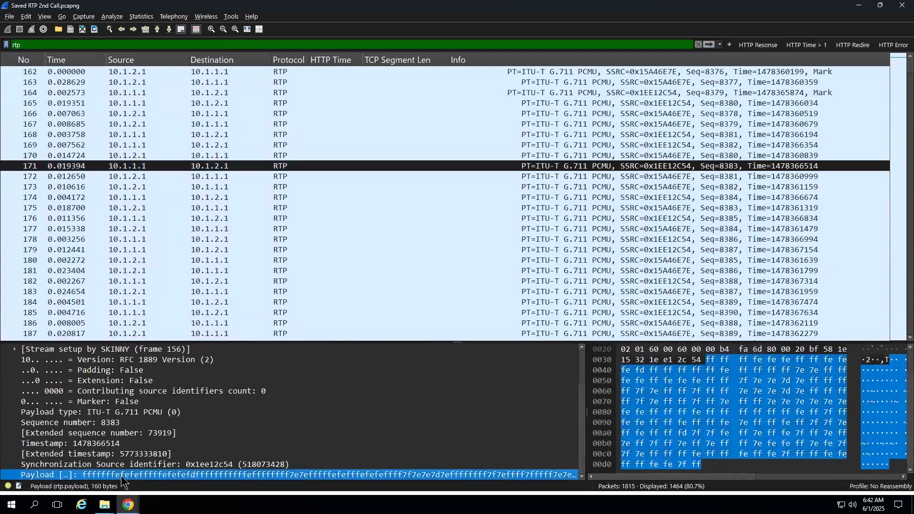
scroll(230, 456, "up", 2)
scroll(230, 456, "down", 2)
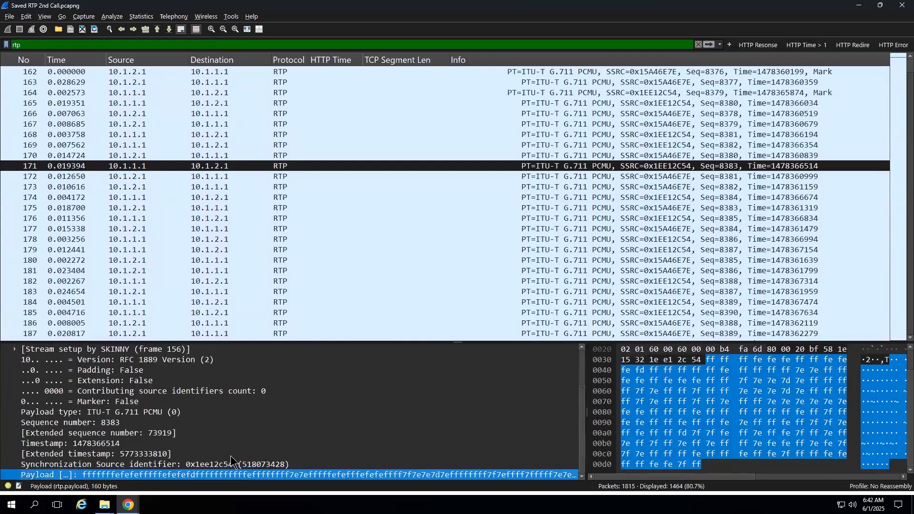
left_click(88, 158)
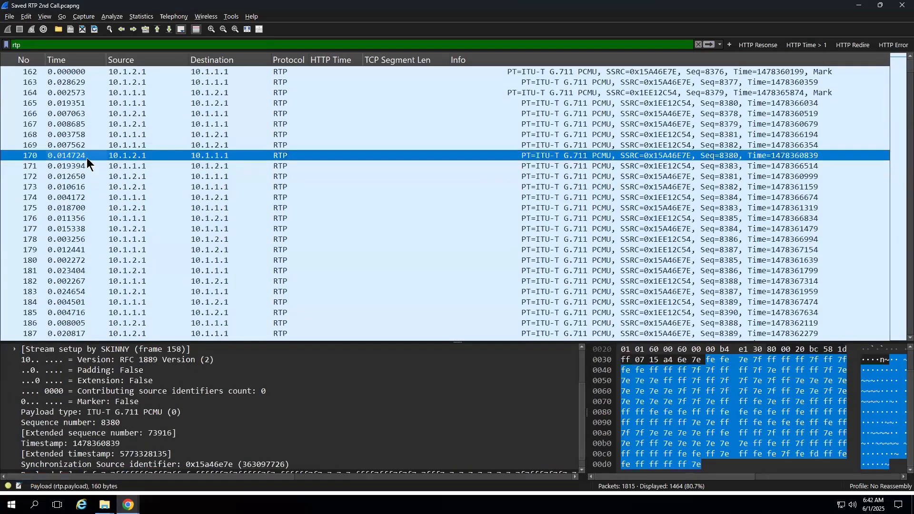
scroll(156, 296, "down", 4)
scroll(156, 295, "up", 4)
Step: View the capture's SIP Statistics and SIP Flows, closing each window again
left_click(165, 18)
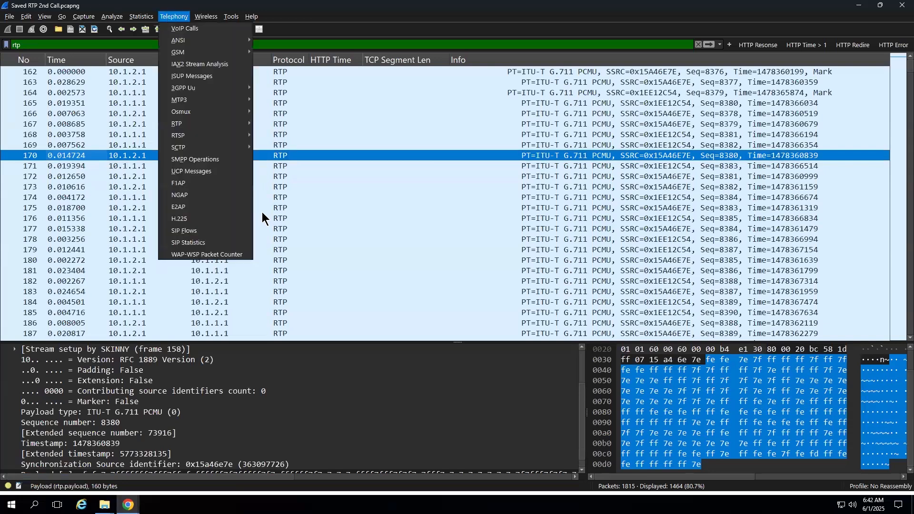
left_click(233, 242)
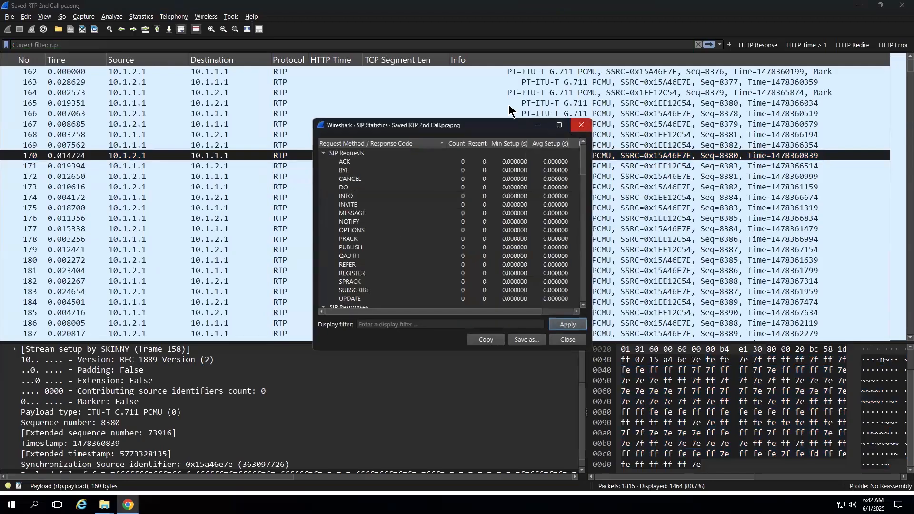
left_click(581, 125)
left_click(174, 16)
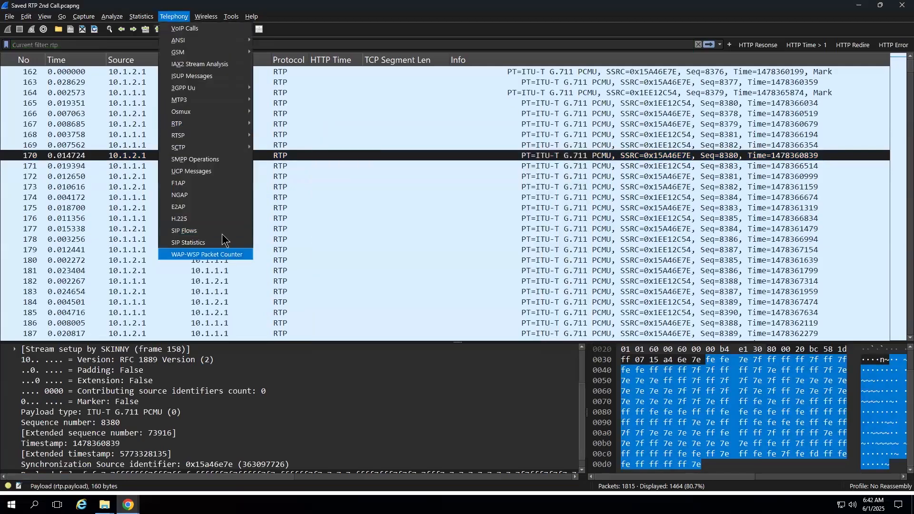
left_click(222, 231)
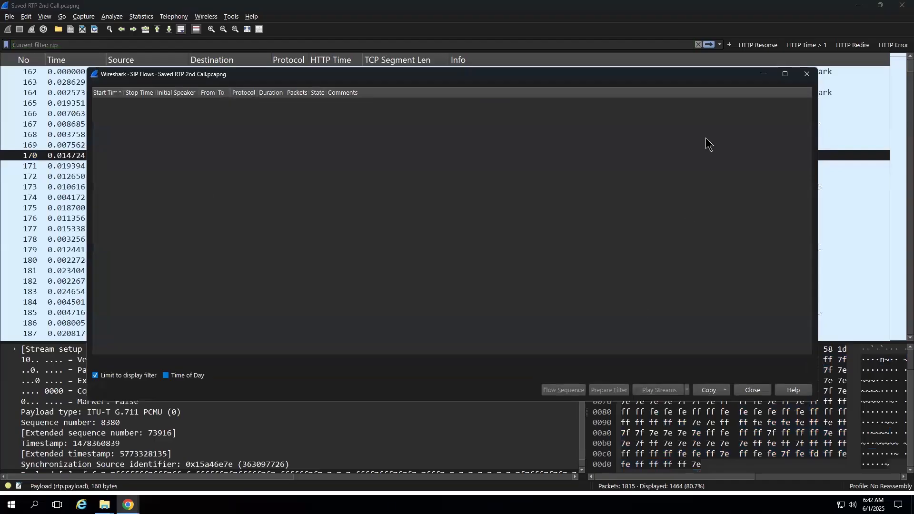
left_click(756, 391)
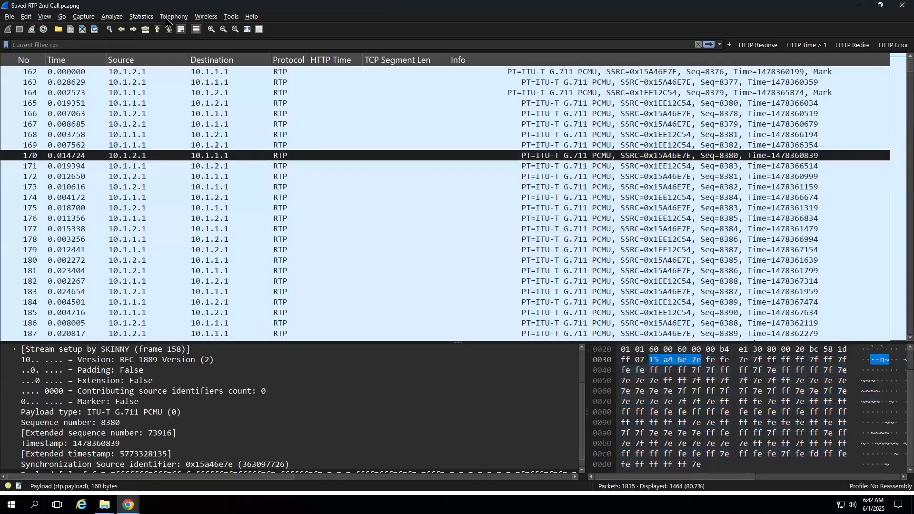
Step: View the capture's VoIP Calls list, close it, and browse the filtered RTP packets to the end
left_click(169, 17)
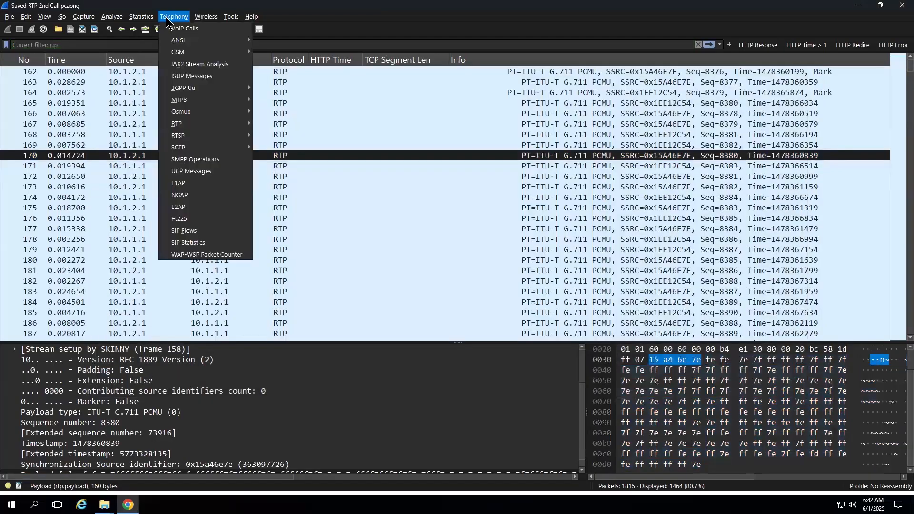
left_click(201, 32)
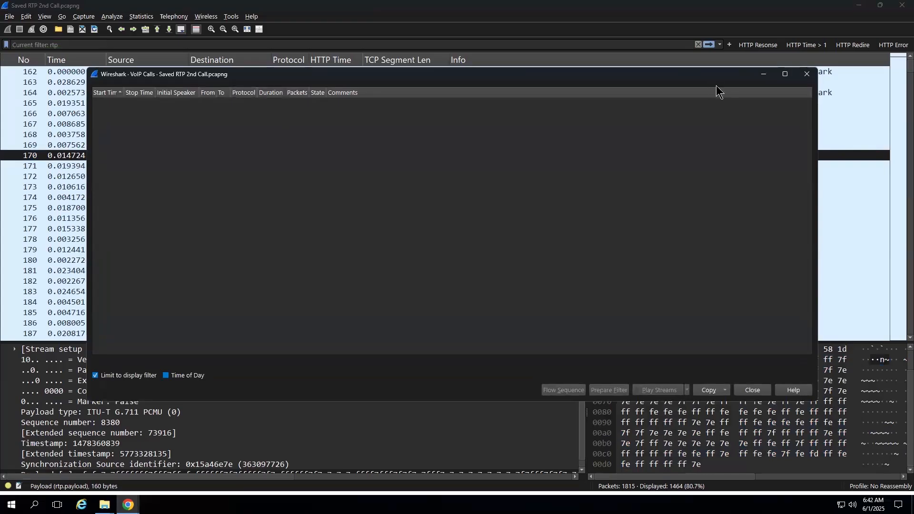
key("Escape")
scroll(381, 266, "down", 10)
scroll(368, 271, "down", 20)
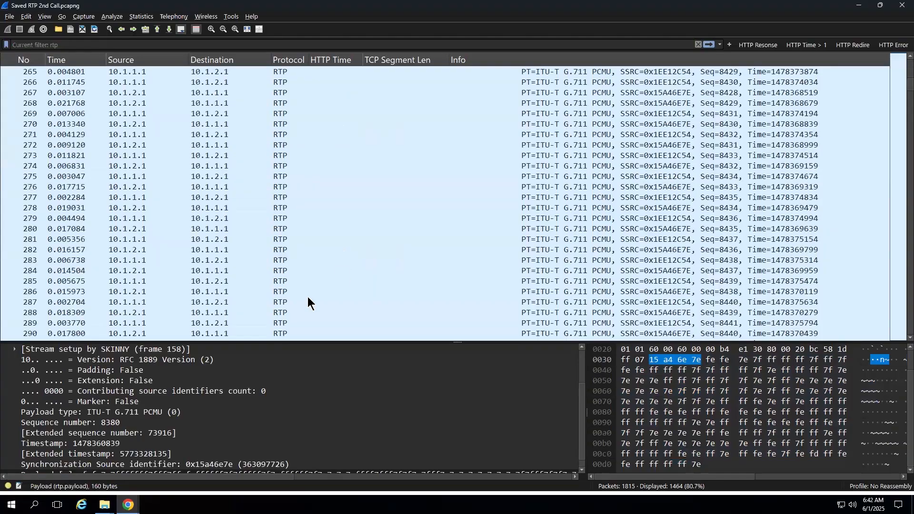
scroll(314, 290, "down", 20)
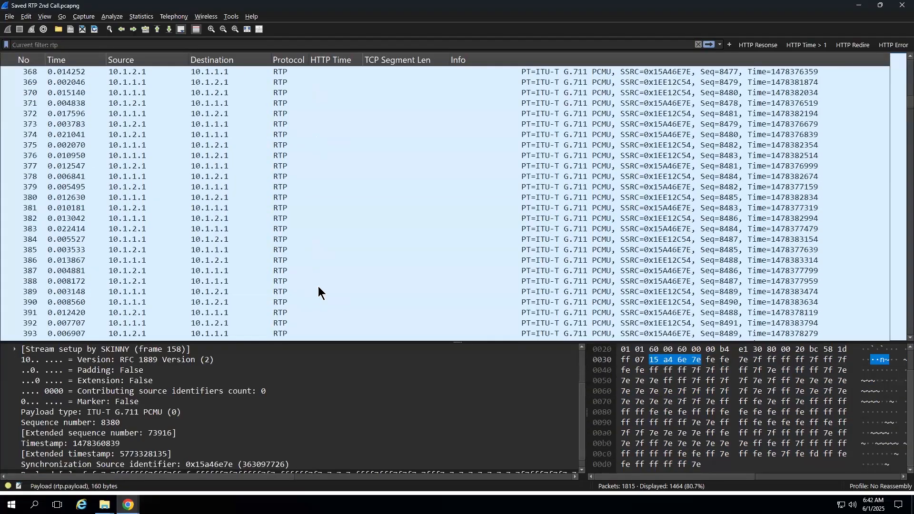
left_click_drag(893, 133, 894, 314)
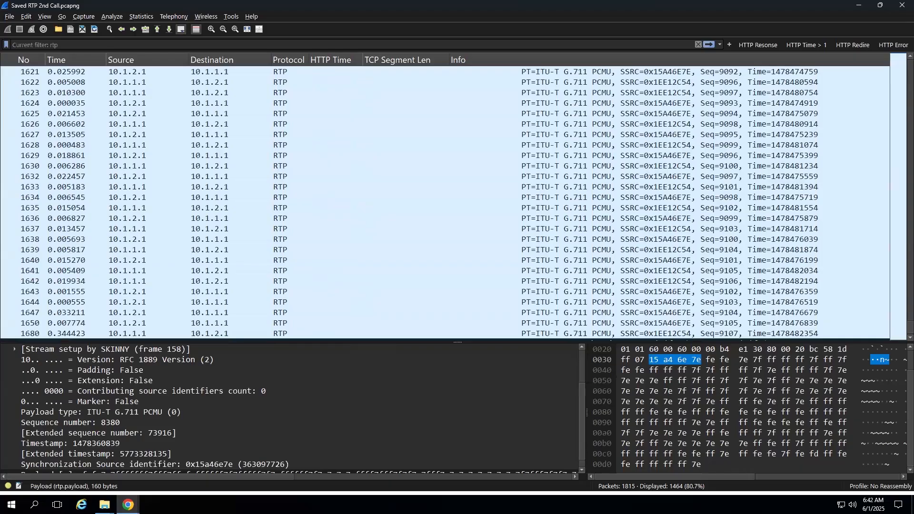
Step: Switch to the web browser, open the IAM user sign-in page from the AWS Management Console page, and maximize the window
key("alt+Tab")
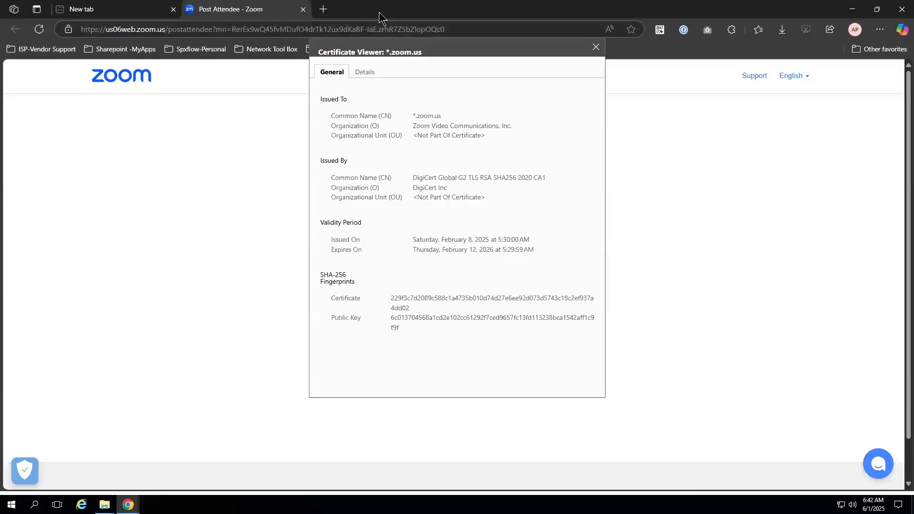
key("alt+Tab")
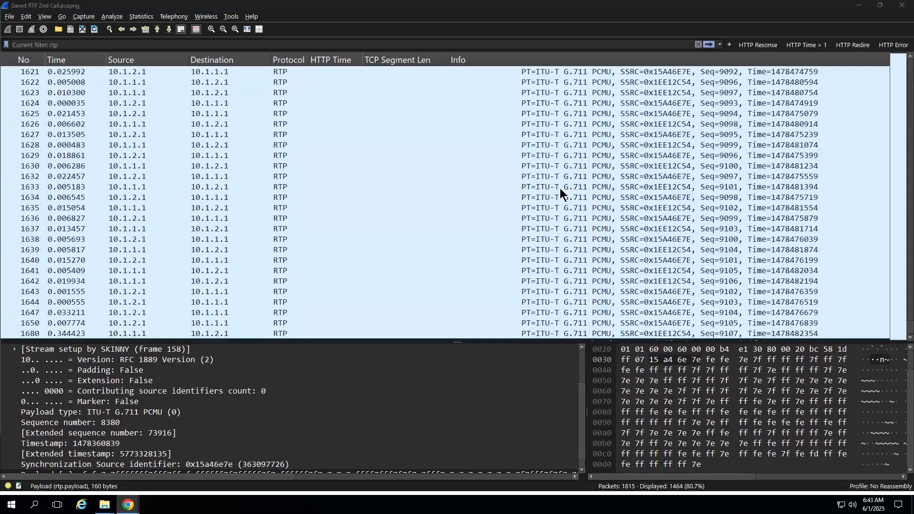
key("alt+Tab")
scroll(418, 305, "down", 15)
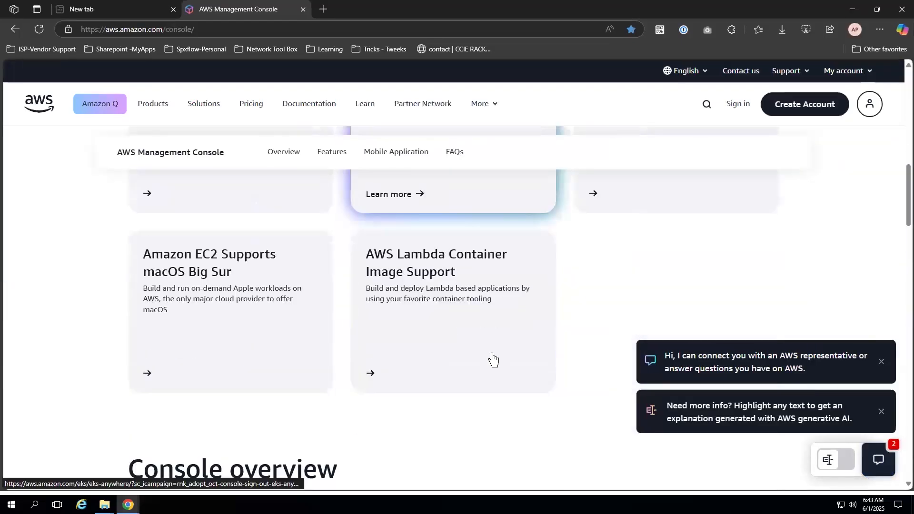
left_click(882, 361)
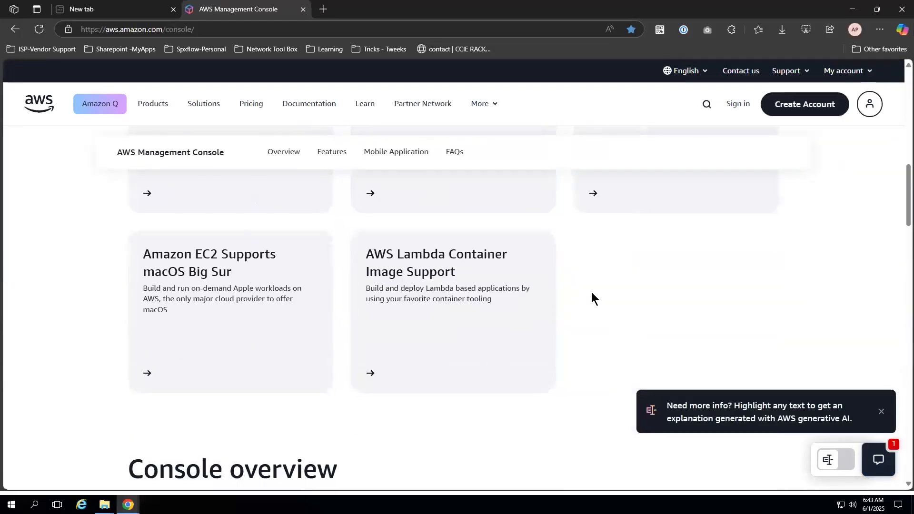
scroll(592, 297, "up", 6)
left_click(728, 121)
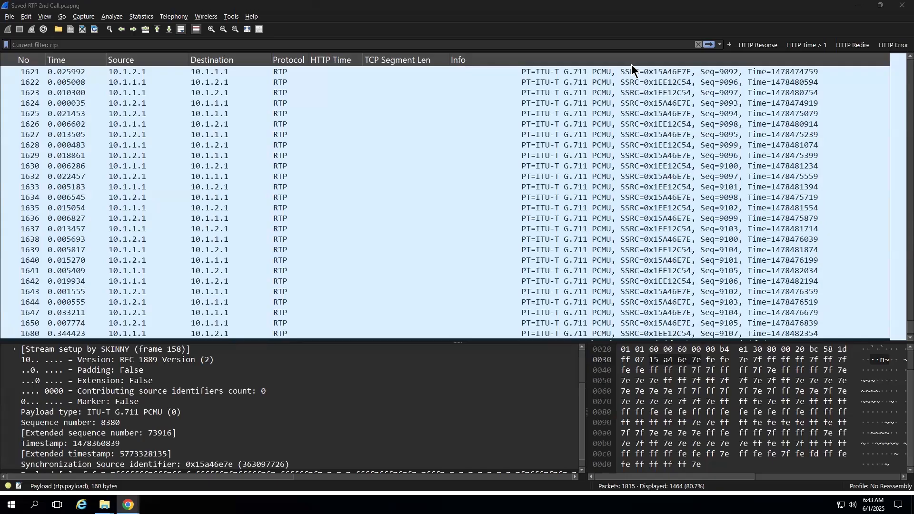
key("super+shift+Left")
key("super+Up")
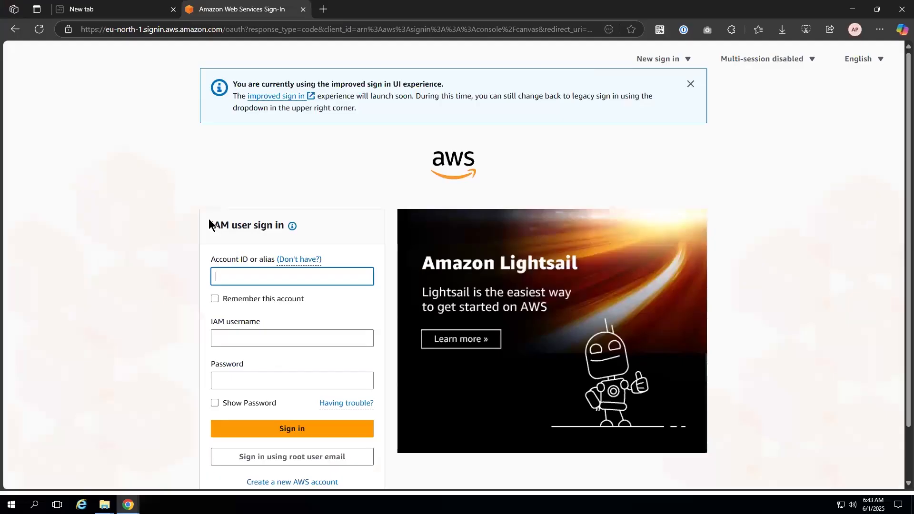
Step: Switch to root user sign-in and fill in the account's email address from the saved personal Amazon login
scroll(286, 357, "down", 2)
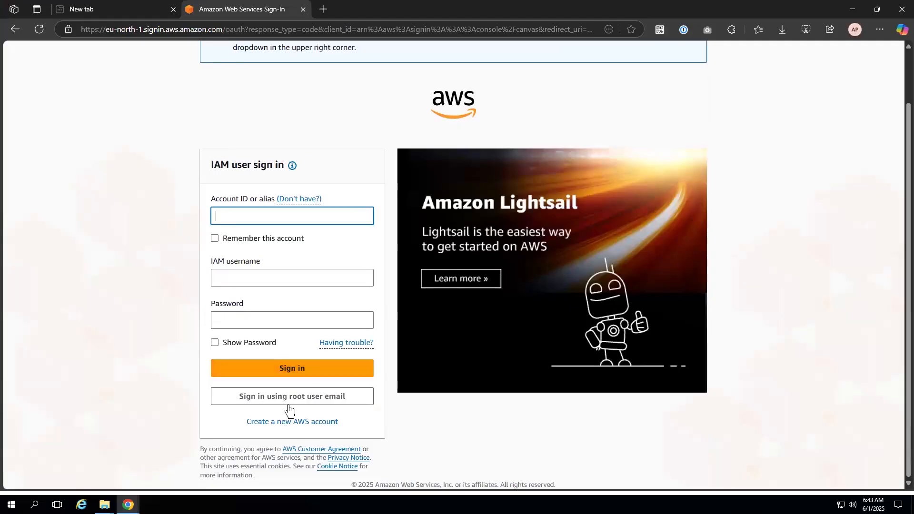
left_click(289, 402)
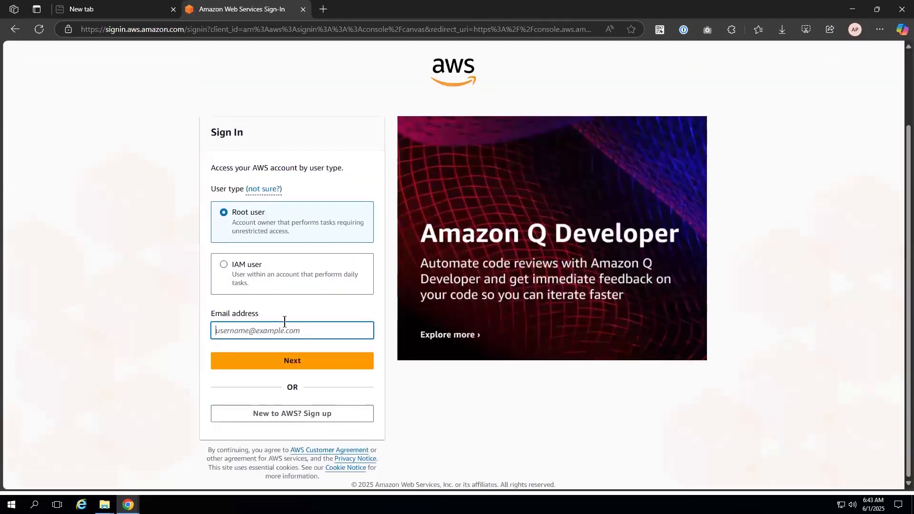
left_click(276, 329)
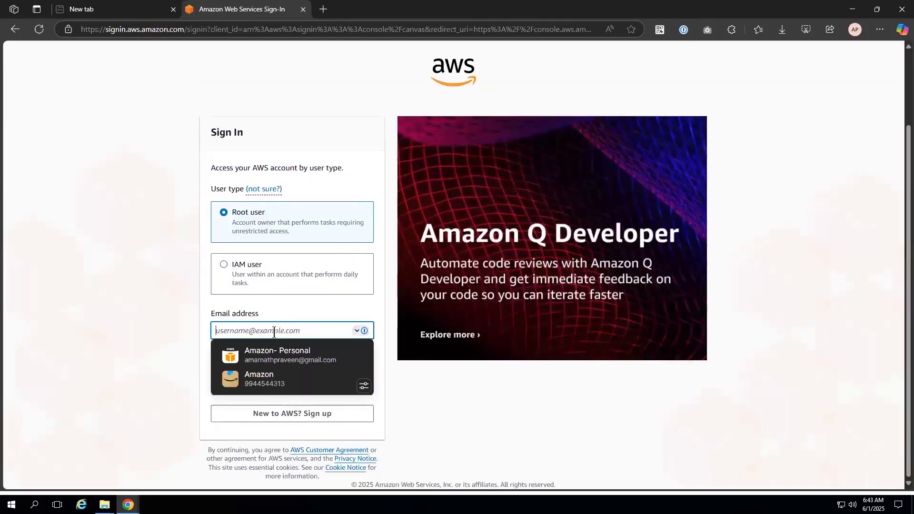
left_click(277, 356)
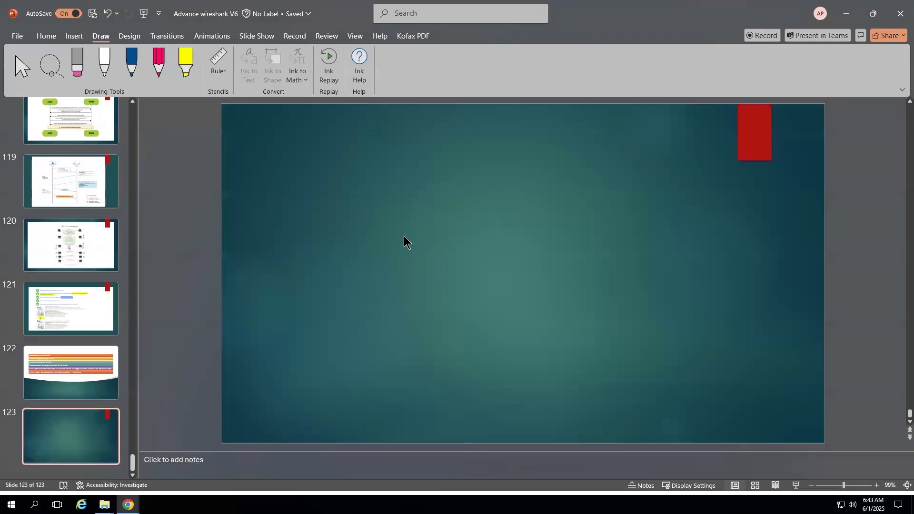
Step: Switch to PowerPoint and hand-write an underlined "VPC" with an arrow to "10.0.0.0/16" on slide 123 using the white pen
left_click(102, 61)
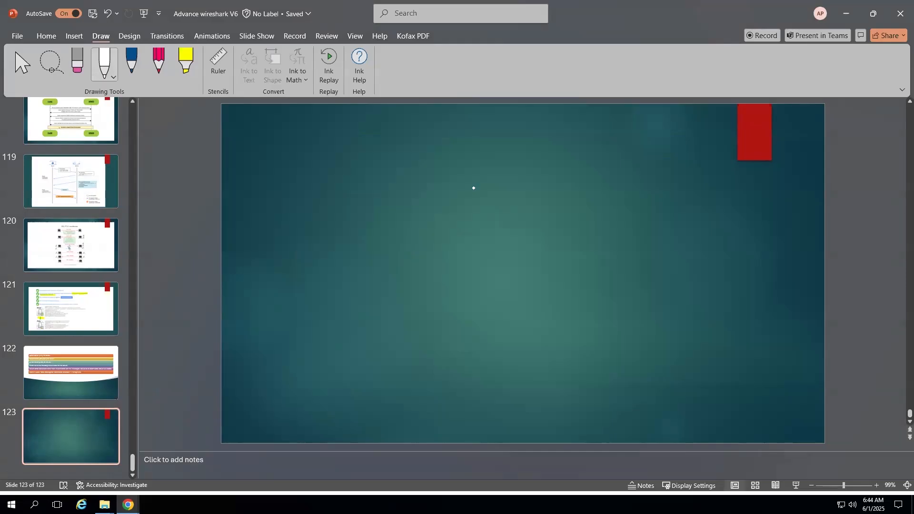
left_click_drag(427, 152, 455, 158)
left_click_drag(421, 177, 473, 170)
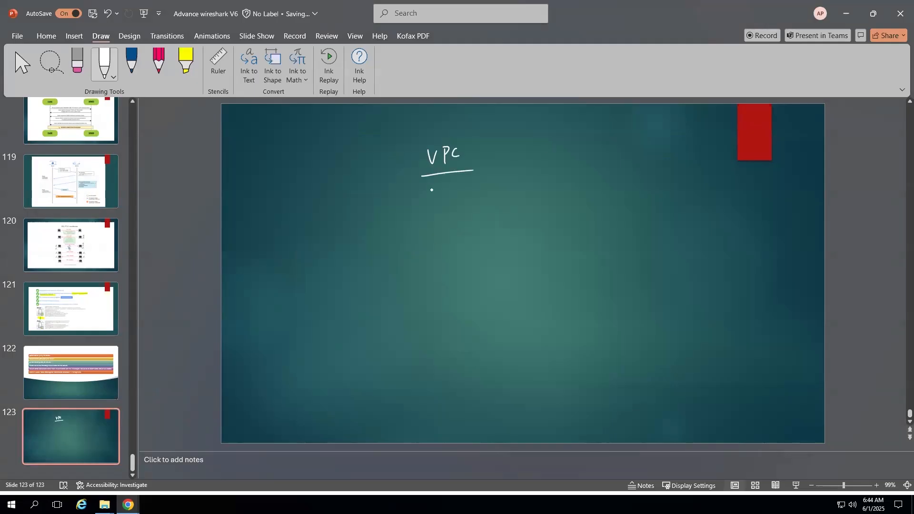
mouse_move(481, 182)
left_mouse_down()
mouse_move(496, 187)
mouse_move(484, 196)
mouse_move(527, 197)
left_mouse_up()
mouse_move(538, 187)
left_mouse_down()
mouse_move(553, 195)
mouse_move(593, 182)
left_mouse_up()
left_click(545, 190)
left_click_drag(607, 171, 599, 196)
left_click_drag(614, 181, 615, 195)
left_click_drag(621, 180, 622, 190)
Step: Add handwritten branches for "SUBNETS" and "I/G" below VPC, and underline the 10.0.0.0/16 range
mouse_move(444, 228)
left_mouse_down()
mouse_move(459, 256)
mouse_move(533, 262)
mouse_move(560, 254)
left_mouse_up()
left_click_drag(558, 254, 558, 263)
left_click_drag(570, 253, 564, 260)
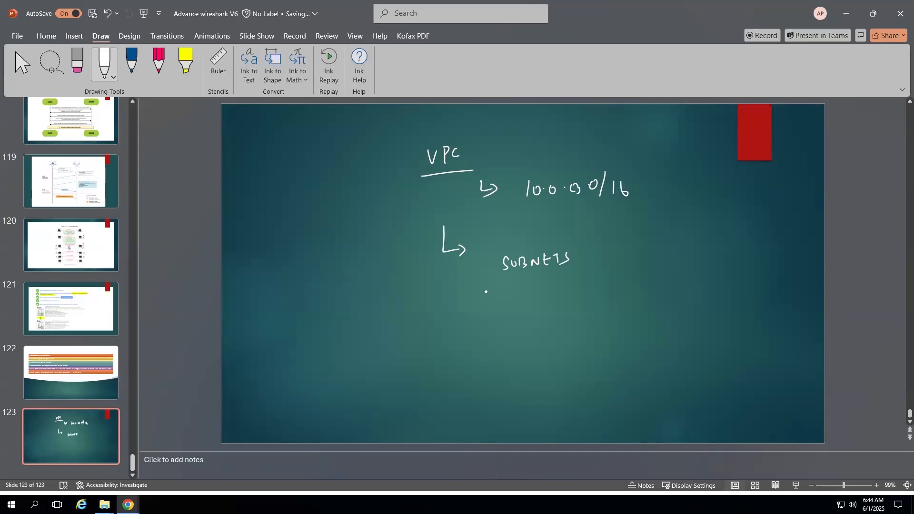
left_click_drag(475, 296, 497, 328)
left_click_drag(559, 309, 558, 318)
mouse_move(554, 309)
left_mouse_down()
mouse_move(562, 308)
mouse_move(571, 329)
mouse_move(591, 325)
left_mouse_up()
mouse_move(546, 212)
left_mouse_down()
mouse_move(627, 195)
mouse_move(630, 203)
left_mouse_up()
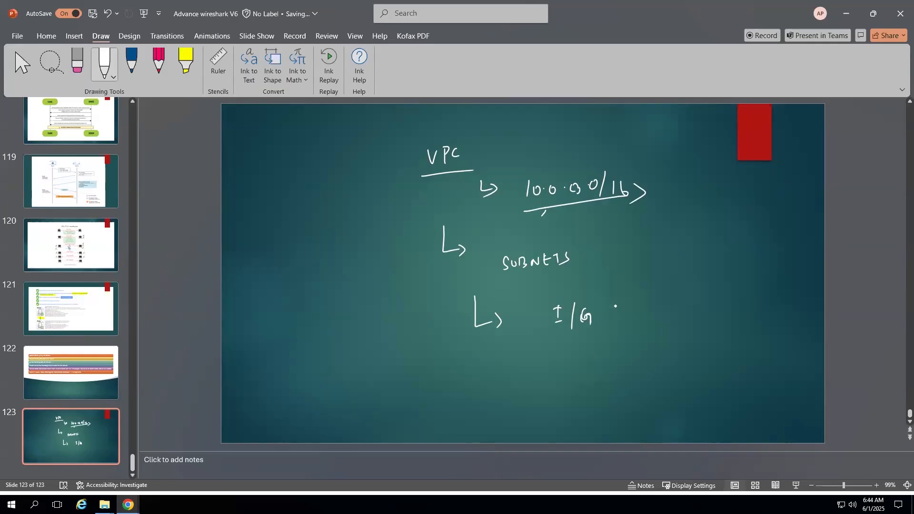
Step: Hand-write "12345" beside VPC and draw one box around both
left_click_drag(324, 183, 323, 199)
left_click_drag(329, 185, 340, 194)
left_click_drag(351, 181, 357, 190)
left_click_drag(368, 174, 325, 212)
mouse_move(322, 170)
left_mouse_down()
mouse_move(490, 171)
mouse_move(319, 219)
left_mouse_up()
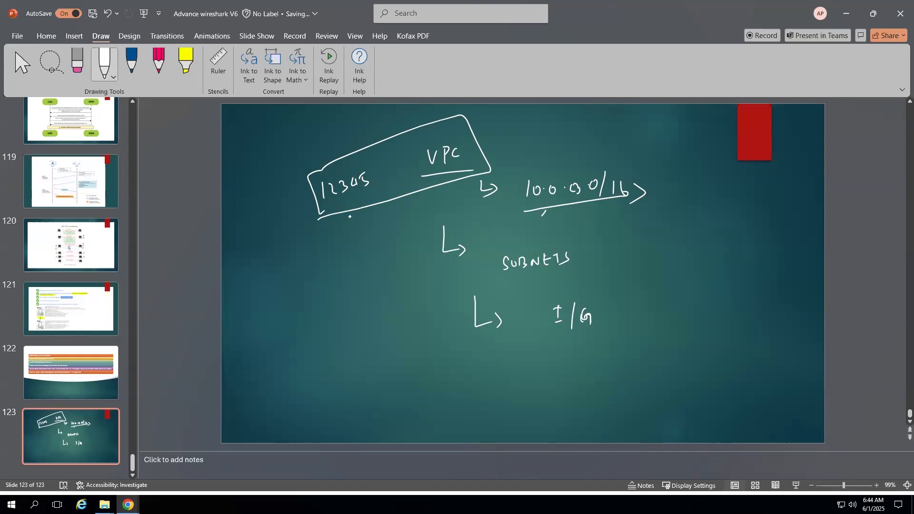
Step: Draw curved arrows from the VPC box to the I/G branch, and box the 10.0.0.0/16 range
mouse_move(325, 220)
left_mouse_down()
mouse_move(345, 265)
mouse_move(447, 302)
mouse_move(432, 311)
left_mouse_up()
mouse_move(394, 203)
left_mouse_down()
mouse_move(441, 273)
mouse_move(558, 305)
left_mouse_up()
left_click_drag(543, 284, 547, 308)
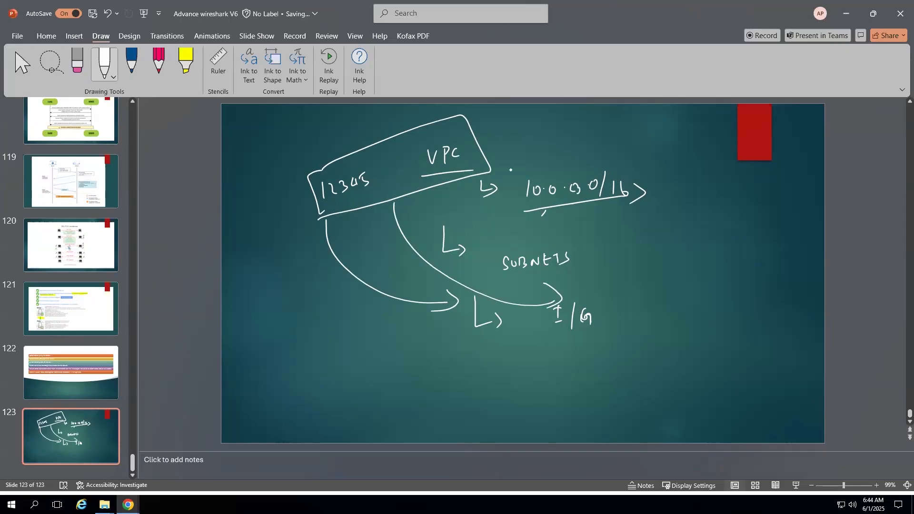
mouse_move(524, 162)
left_mouse_down()
mouse_move(609, 149)
mouse_move(623, 193)
left_mouse_up()
left_click_drag(531, 161, 540, 203)
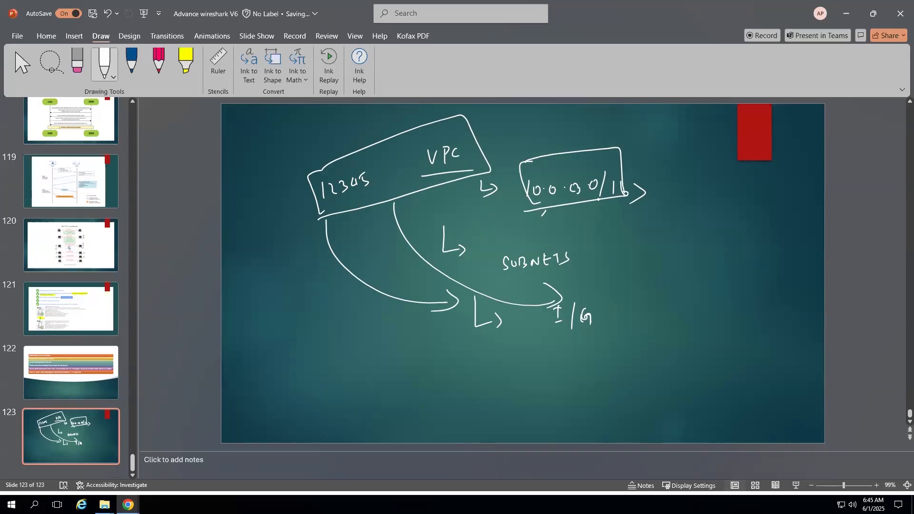
left_click_drag(470, 308, 536, 302)
Step: Sketch a server box labelled "public IP" beside the subnets and draw a curved line leading to it
mouse_move(680, 259)
left_mouse_down()
mouse_move(690, 320)
mouse_move(753, 313)
mouse_move(688, 322)
left_mouse_up()
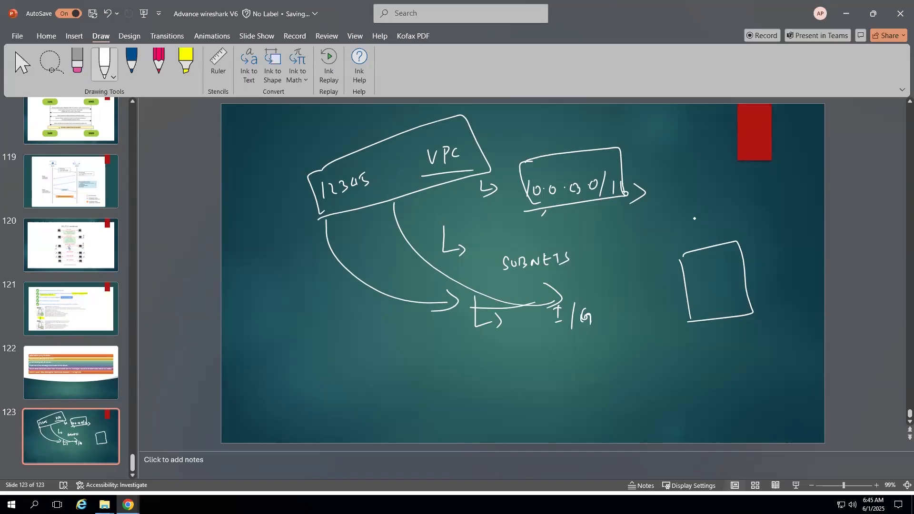
left_click_drag(680, 220, 682, 237)
left_click_drag(680, 220, 682, 227)
left_click_drag(690, 219, 720, 218)
mouse_move(727, 210)
left_mouse_down()
mouse_move(729, 218)
mouse_move(748, 210)
left_mouse_up()
left_click_drag(747, 199, 750, 206)
mouse_move(604, 238)
left_mouse_down()
mouse_move(682, 282)
mouse_move(686, 271)
left_mouse_up()
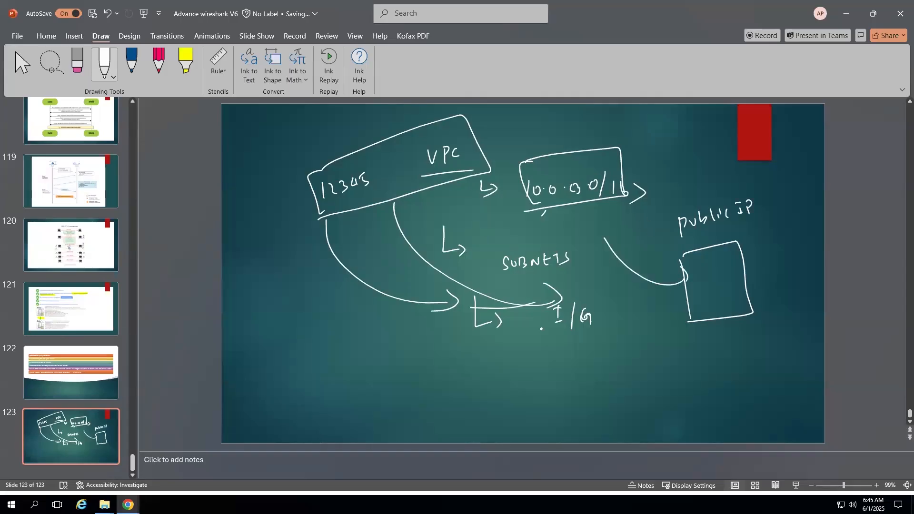
Step: Draw a box around "I/G" and add a boxed "N/G" beneath it
left_click_drag(547, 305, 541, 345)
left_click_drag(561, 396, 570, 376)
mouse_move(579, 373)
left_mouse_down()
mouse_move(575, 396)
mouse_move(594, 386)
left_mouse_up()
left_click_drag(592, 380, 595, 391)
left_click_drag(544, 378, 551, 407)
mouse_move(542, 380)
left_mouse_down()
mouse_move(581, 363)
mouse_move(552, 408)
left_mouse_up()
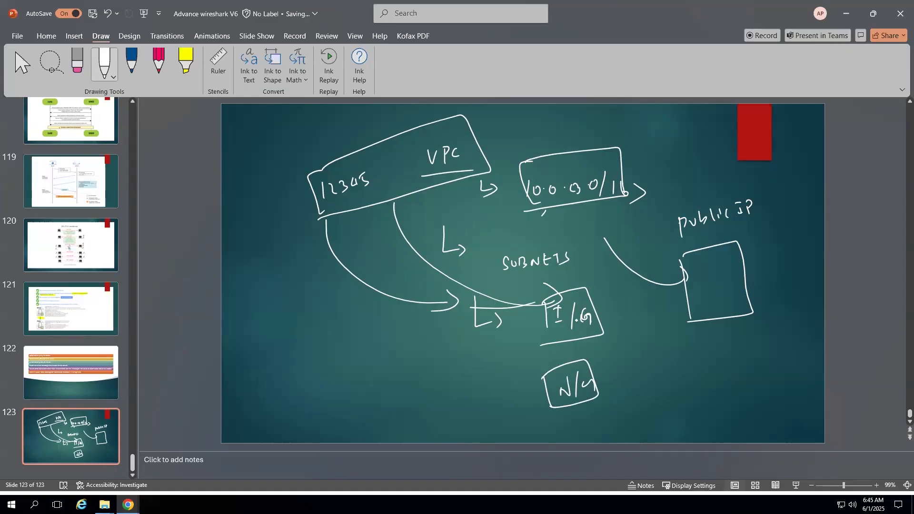
Step: Hand-write an underlined "Source NAT" and draw an arrow leading to the I/G box
left_click_drag(232, 352, 267, 352)
left_click_drag(277, 343, 290, 346)
left_click_drag(291, 344, 300, 341)
left_click_drag(307, 337, 343, 316)
left_click_drag(344, 323, 349, 316)
mouse_move(277, 362)
left_mouse_down()
mouse_move(356, 337)
mouse_move(520, 336)
mouse_move(546, 321)
mouse_move(540, 332)
left_mouse_up()
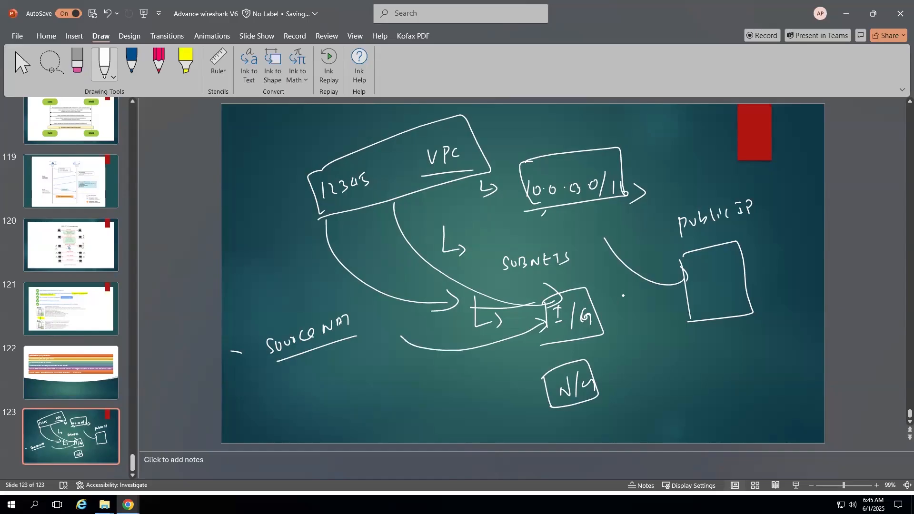
Step: Connect the I/G box through the public IP box to a cloud, and draw an arrow from the address range to a new box
left_click_drag(596, 313, 685, 278)
mouse_move(742, 241)
left_mouse_down()
mouse_move(810, 199)
mouse_move(777, 186)
left_mouse_up()
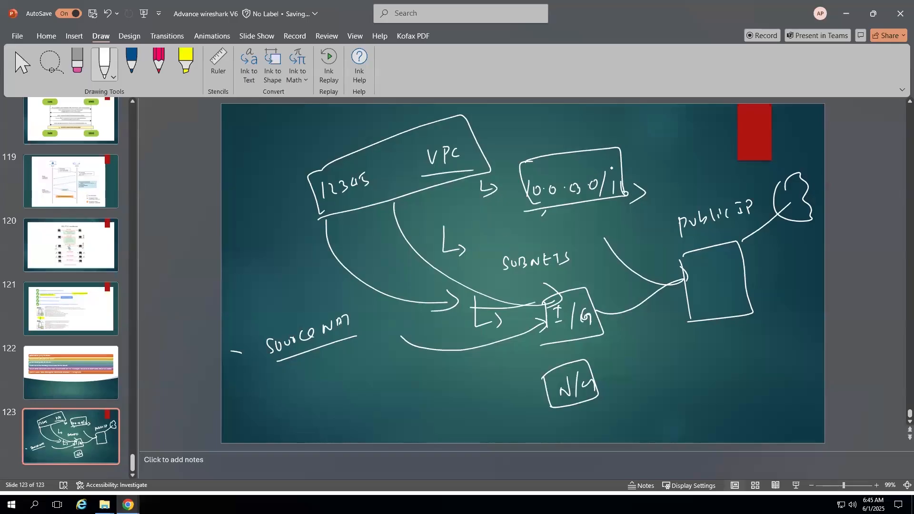
mouse_move(618, 164)
left_mouse_down()
mouse_move(657, 160)
mouse_move(617, 361)
mouse_move(639, 367)
mouse_move(638, 380)
mouse_move(709, 337)
mouse_move(680, 393)
mouse_move(686, 379)
left_mouse_up()
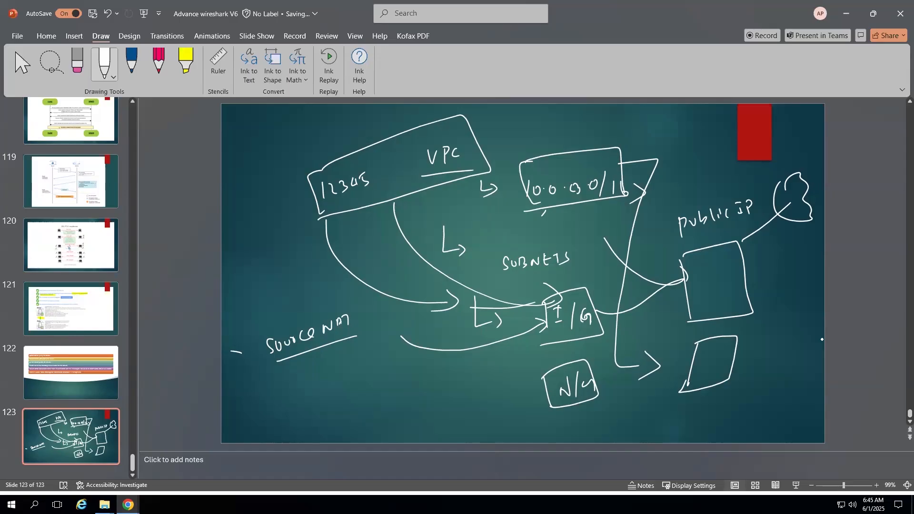
Step: Annotate the lower machine box with a boxed "VP" and an arrow to "Linux"
left_click_drag(746, 335, 760, 350)
mouse_move(758, 335)
left_mouse_down()
mouse_move(760, 342)
mouse_move(744, 329)
mouse_move(749, 366)
mouse_move(768, 328)
mouse_move(760, 360)
left_mouse_up()
mouse_move(718, 384)
left_mouse_down()
mouse_move(726, 406)
mouse_move(753, 399)
left_mouse_up()
left_click_drag(762, 391, 764, 398)
left_click_drag(767, 398, 794, 390)
left_click(800, 382)
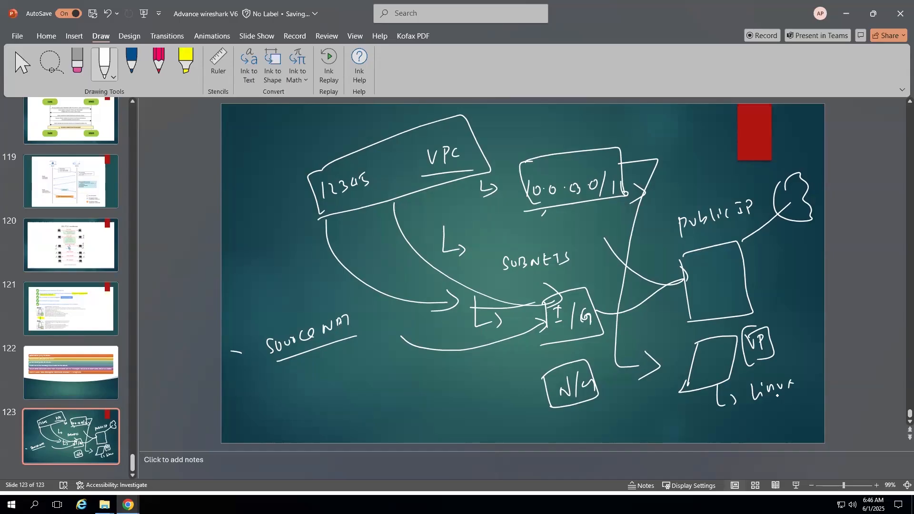
Step: Delete all of the handwritten VPC diagram from slide 123
key("Escape")
key("ctrl+a")
key("Delete")
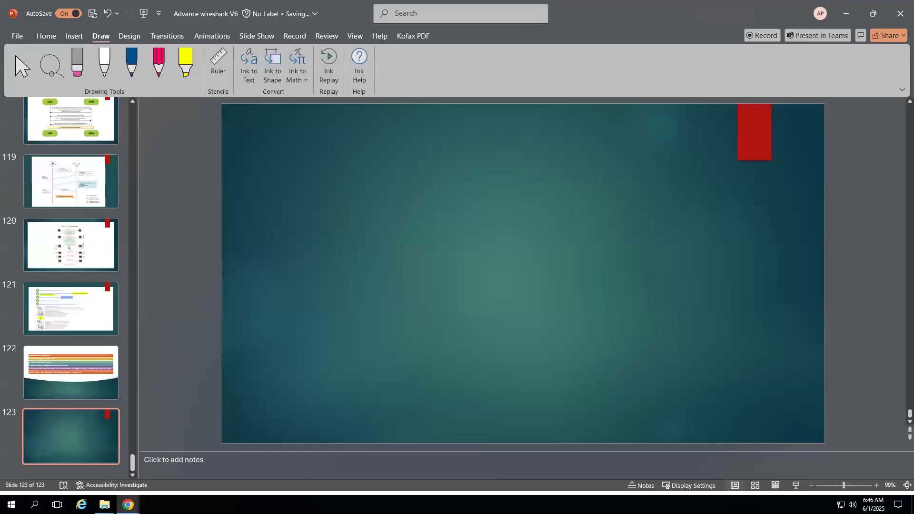
Step: Switch to the AWS console in the browser and open the details of the Test VPC
key("alt+Tab")
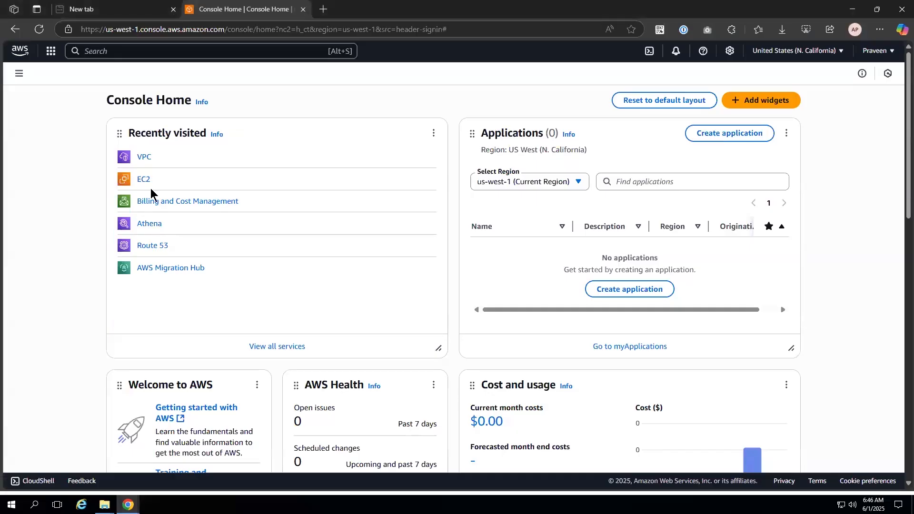
left_click(144, 157)
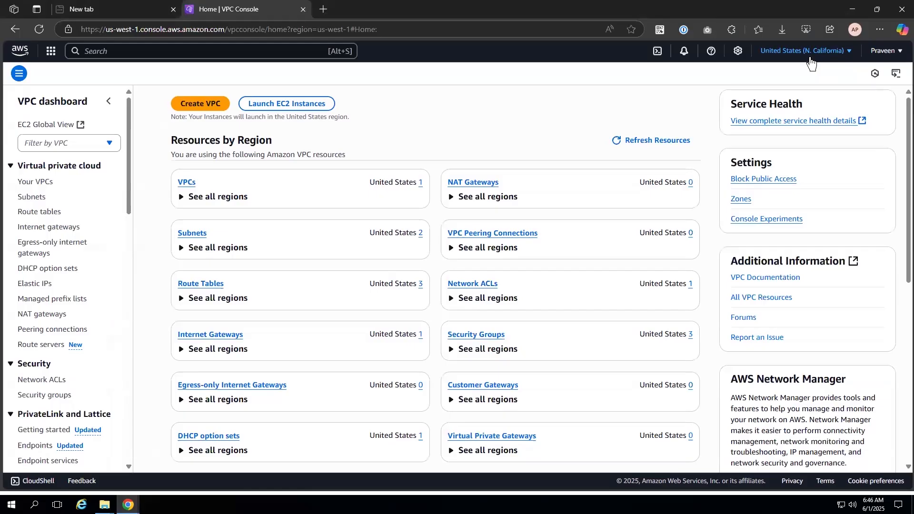
left_click(39, 183)
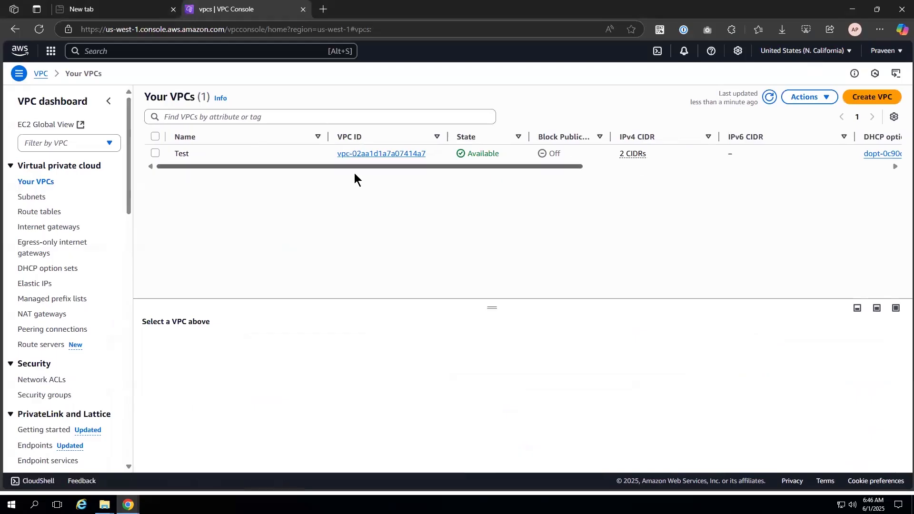
left_click(358, 156)
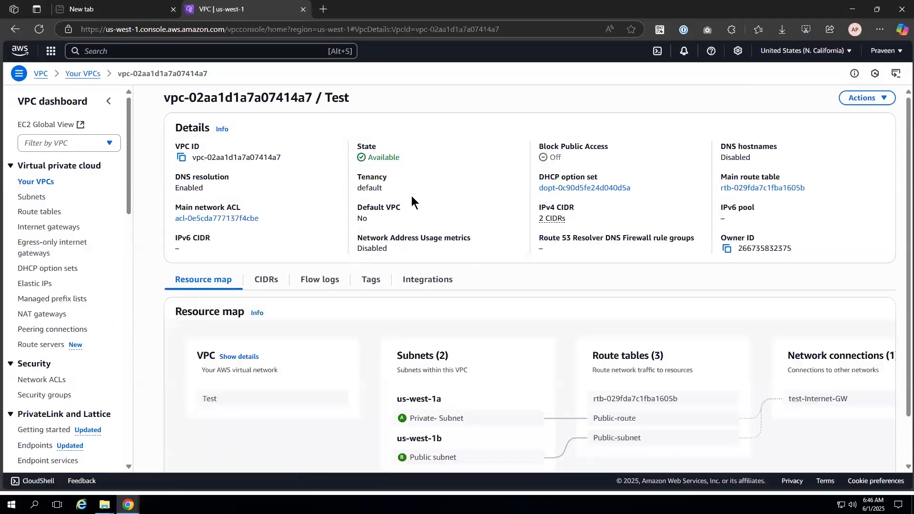
Step: View the Test VPC's CIDRs, open them for editing, and open the Add IPv4 CIDR form, then cancel it
scroll(472, 192, "down", 2)
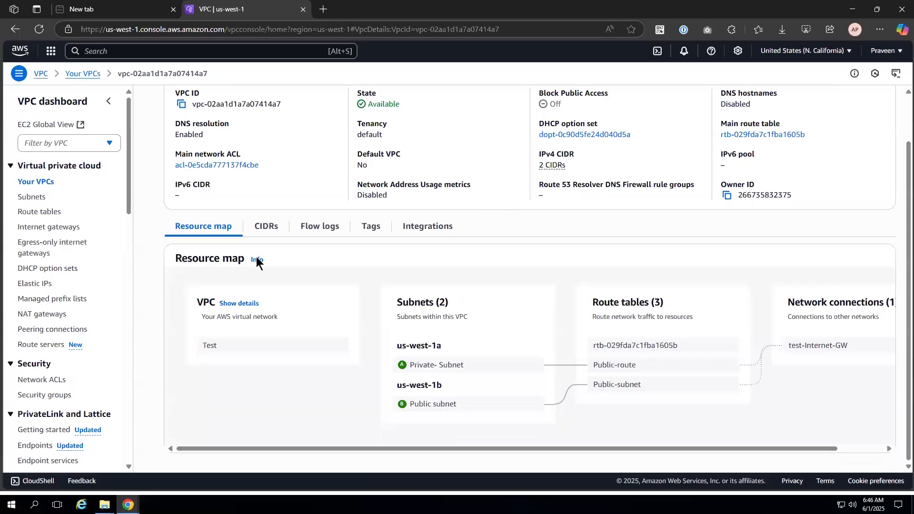
left_click(265, 231)
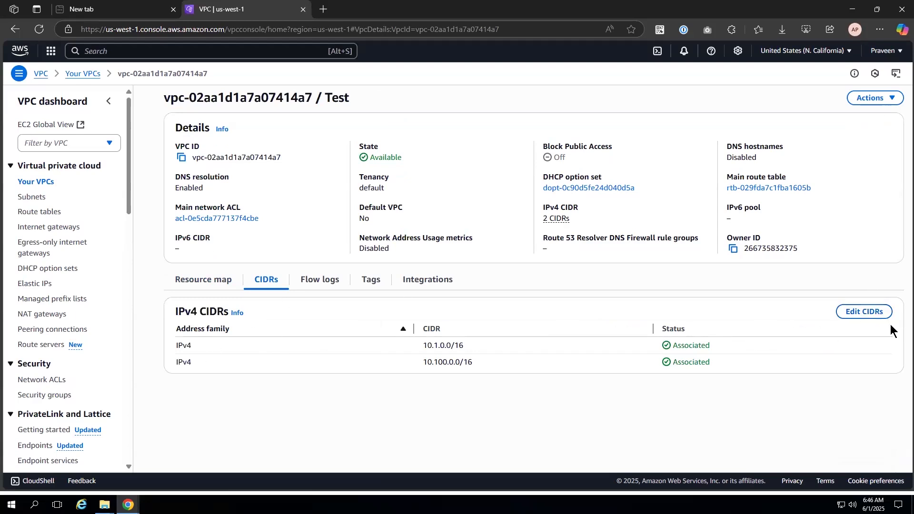
left_click(873, 314)
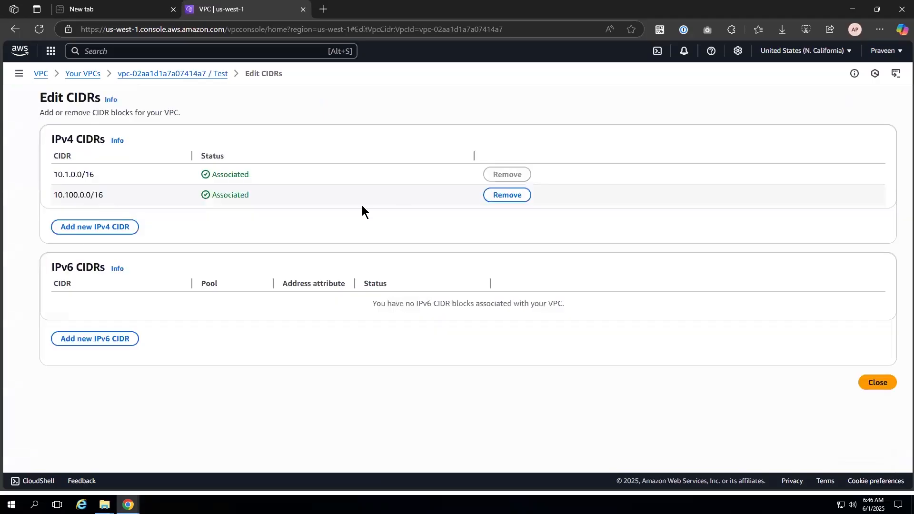
left_click(96, 227)
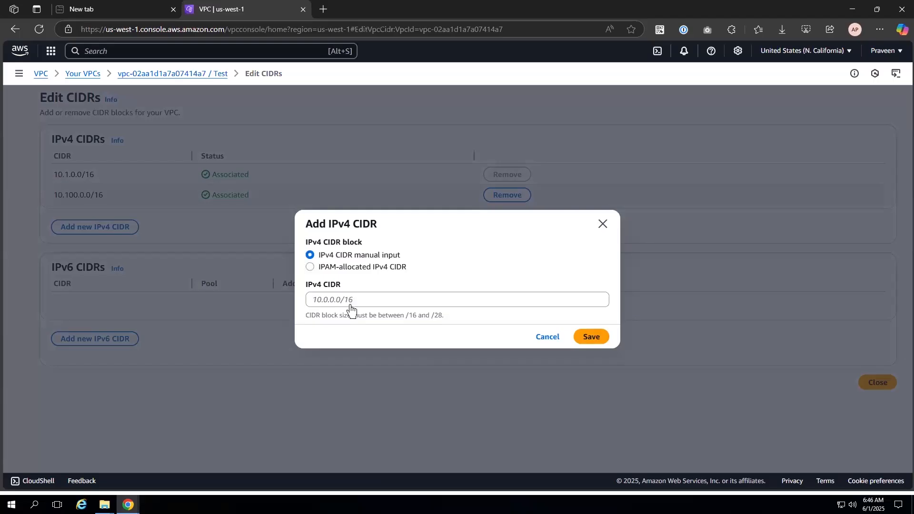
left_click(544, 339)
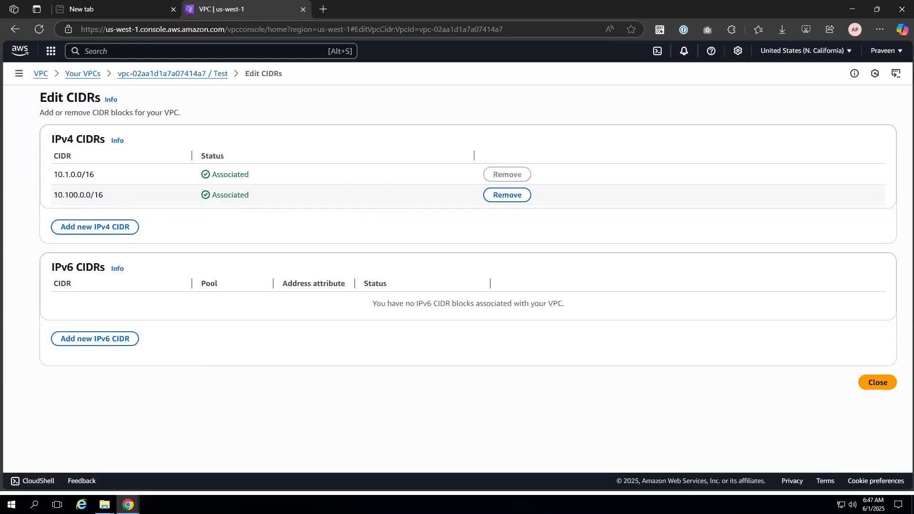
Step: Switch to PowerPoint and sketch two wide boxes side by side on slide 123, with a small box under the right one
key("alt+Tab")
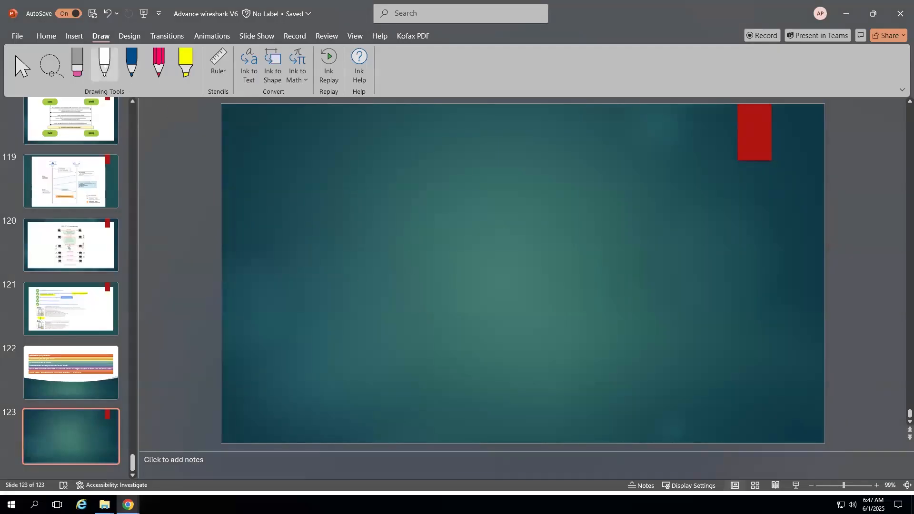
left_click(104, 64)
mouse_move(355, 223)
left_mouse_down()
mouse_move(358, 251)
mouse_move(354, 228)
left_mouse_up()
left_click_drag(534, 201, 537, 232)
left_click_drag(616, 183, 532, 199)
mouse_move(618, 182)
left_mouse_down()
mouse_move(628, 222)
mouse_move(531, 234)
left_mouse_up()
left_click_drag(591, 251, 594, 285)
left_click_drag(626, 238, 594, 243)
left_click_drag(626, 238, 597, 281)
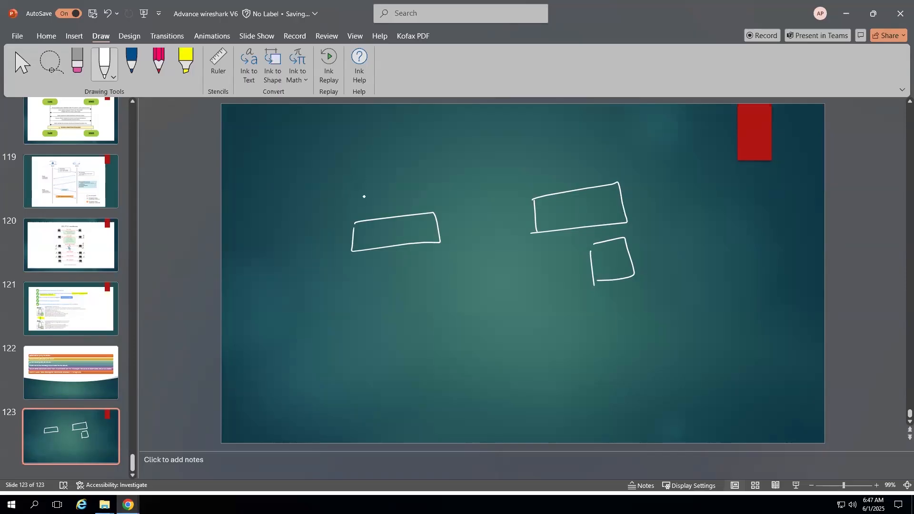
Step: Hand-write a label ending in "-1" above the left box and "AW-2" above the right box
mouse_move(362, 200)
left_mouse_down()
mouse_move(368, 186)
mouse_move(372, 199)
left_mouse_up()
left_click_drag(364, 193, 371, 191)
mouse_move(378, 188)
left_mouse_down()
mouse_move(387, 196)
mouse_move(401, 184)
left_mouse_up()
left_click_drag(409, 175, 414, 191)
left_click(416, 198)
left_click_drag(560, 167, 571, 165)
mouse_move(561, 160)
left_mouse_down()
mouse_move(617, 149)
mouse_move(633, 155)
left_mouse_up()
mouse_move(379, 185)
left_mouse_down()
mouse_move(385, 195)
mouse_move(392, 183)
left_mouse_up()
Step: Draw larger outlines around the small box and the AW-2 group, and sketch a cross beneath the left box
left_click_drag(536, 234, 577, 331)
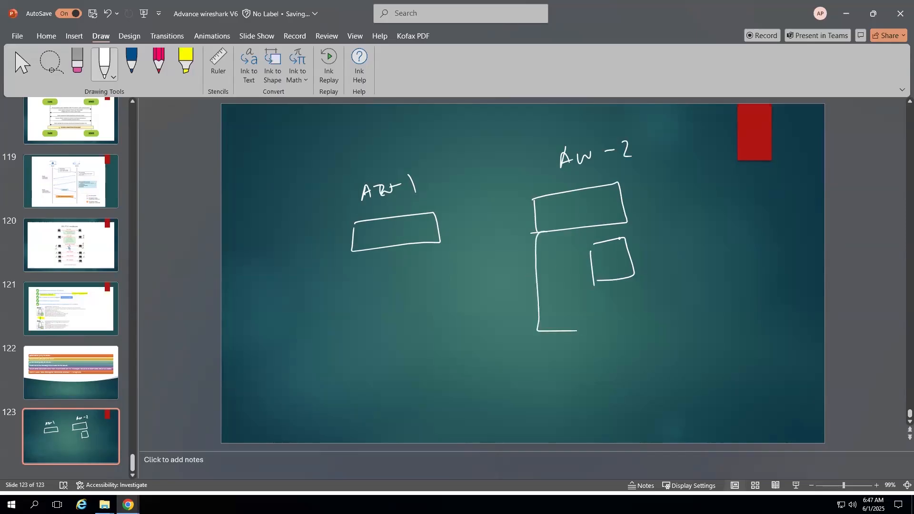
mouse_move(619, 221)
left_mouse_down()
mouse_move(647, 338)
mouse_move(536, 332)
left_mouse_up()
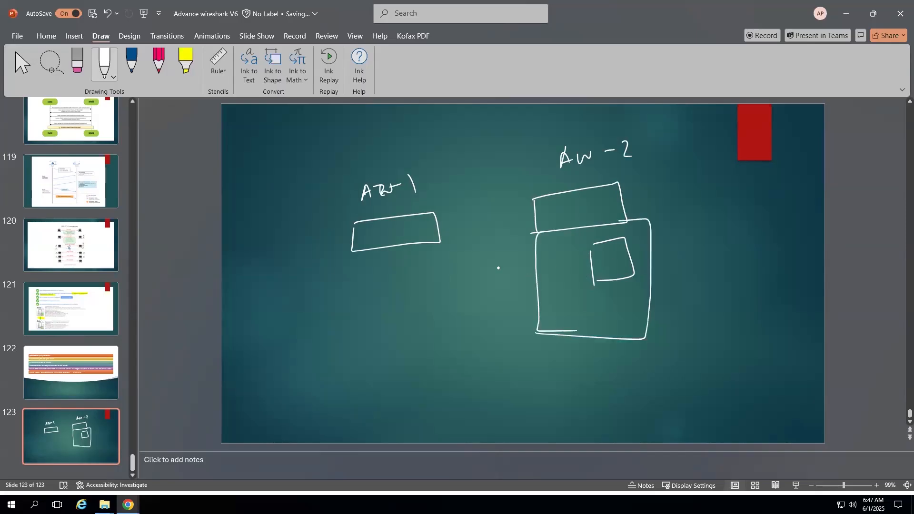
left_click_drag(395, 249, 375, 300)
left_click_drag(369, 274, 405, 290)
mouse_move(526, 167)
left_mouse_down()
mouse_move(505, 310)
mouse_move(551, 305)
left_mouse_up()
mouse_move(664, 152)
left_mouse_down()
mouse_move(680, 148)
mouse_move(647, 316)
left_mouse_up()
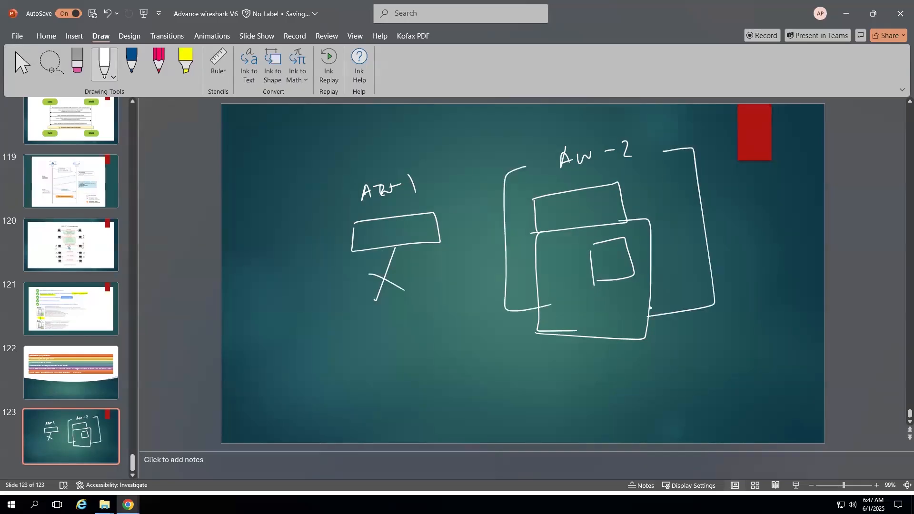
Step: Delete the whole two-box sketch from slide 123 and minimize PowerPoint to return to the AWS console
key("ctrl+a")
key("Delete")
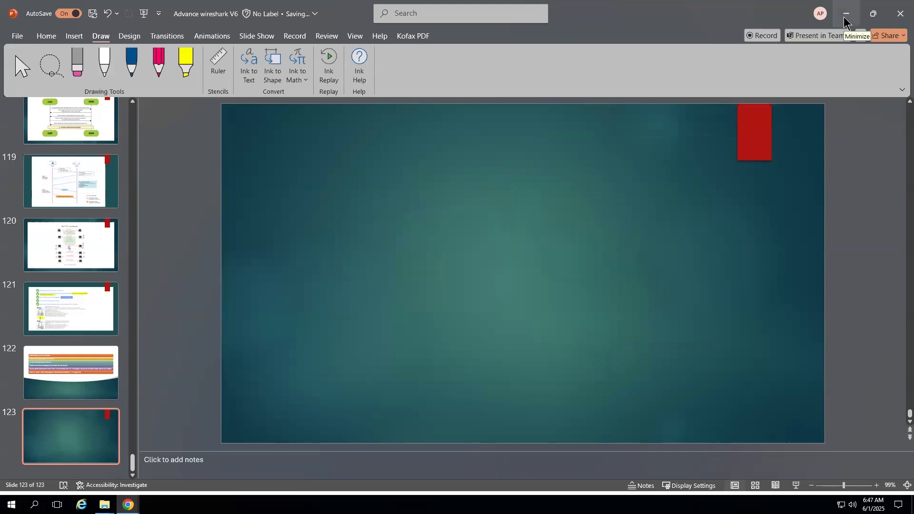
left_click(846, 21)
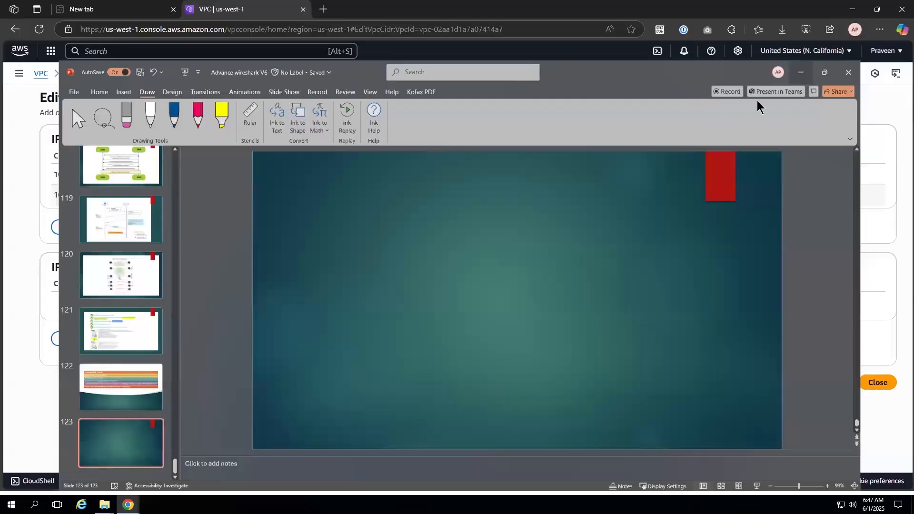
Step: Leave the CIDR editor and review the Test VPC's CIDRs, highlighting 10.1.0.0/16 and 10.100.0.0/16
left_click(41, 74)
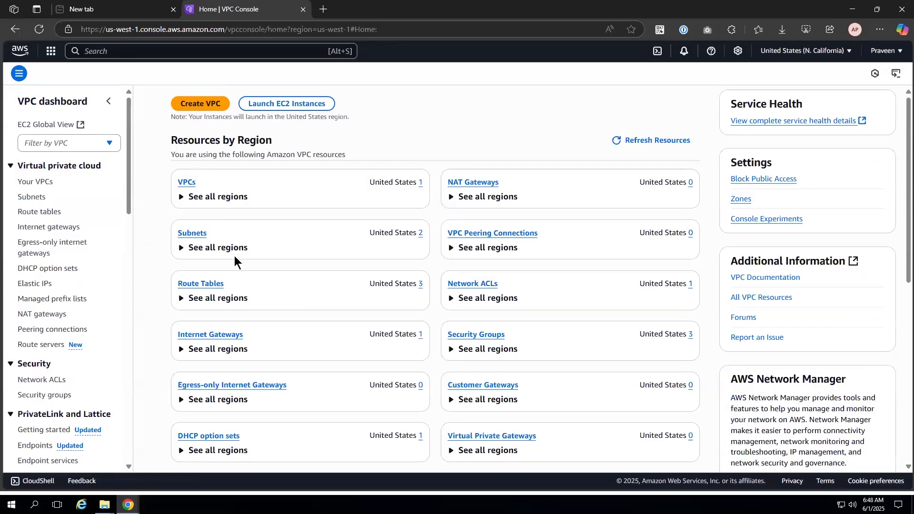
left_click(36, 182)
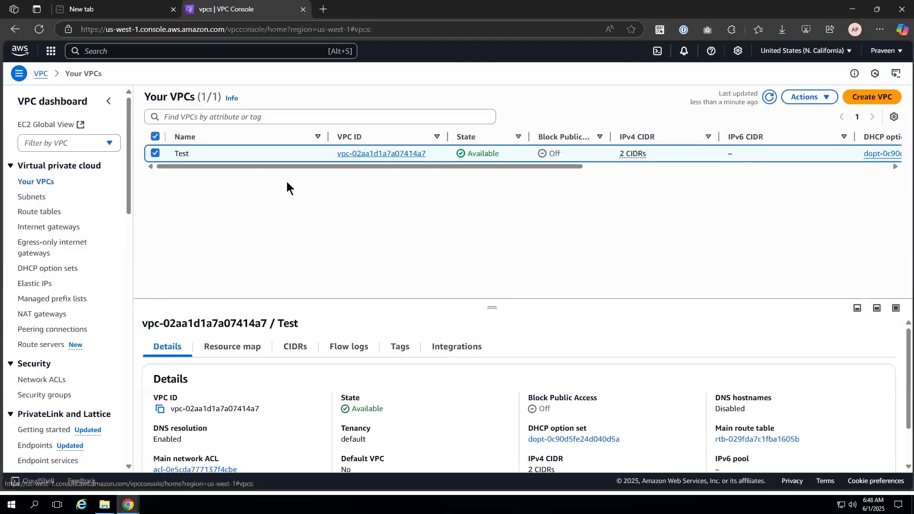
left_click(390, 154)
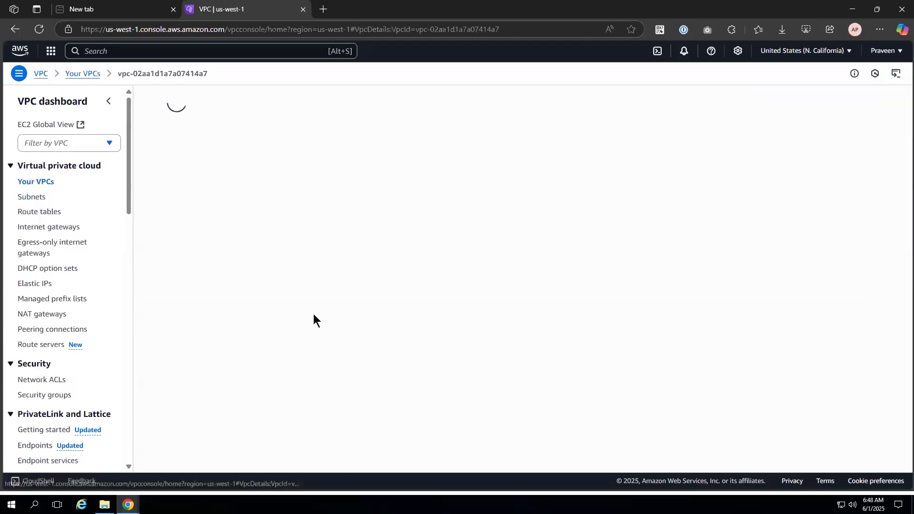
left_click(264, 282)
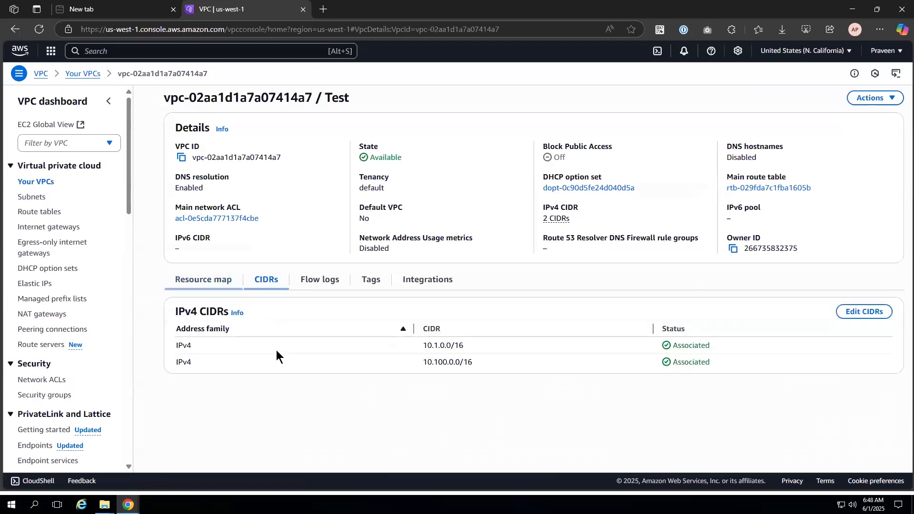
left_click_drag(424, 346, 464, 344)
left_click_drag(423, 364, 475, 364)
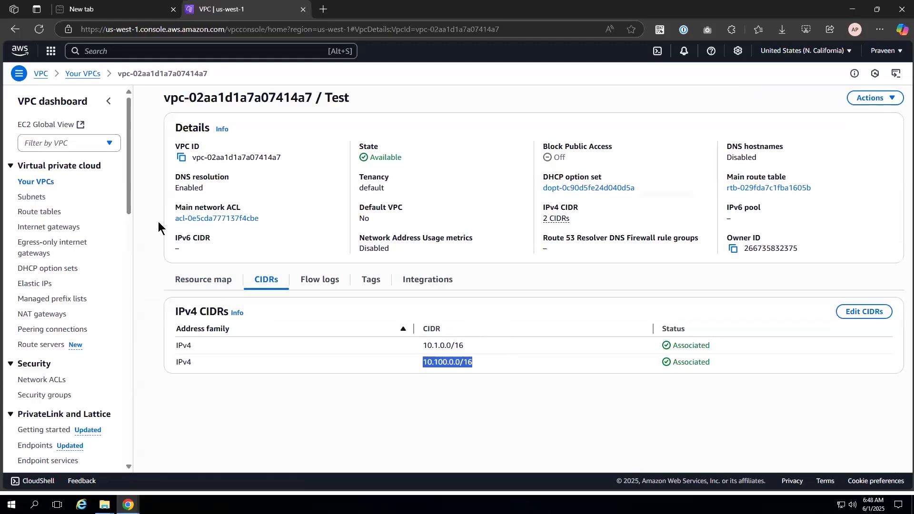
Step: Review the details of Private- Subnet on its own page and in the subnet list, dismissing the name editor unchanged
left_click(27, 201)
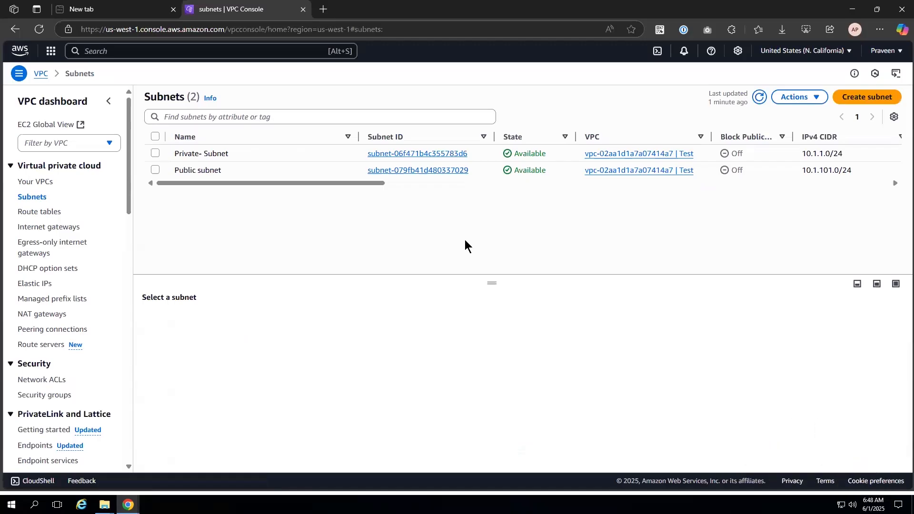
left_click(420, 154)
scroll(304, 333, "down", 1)
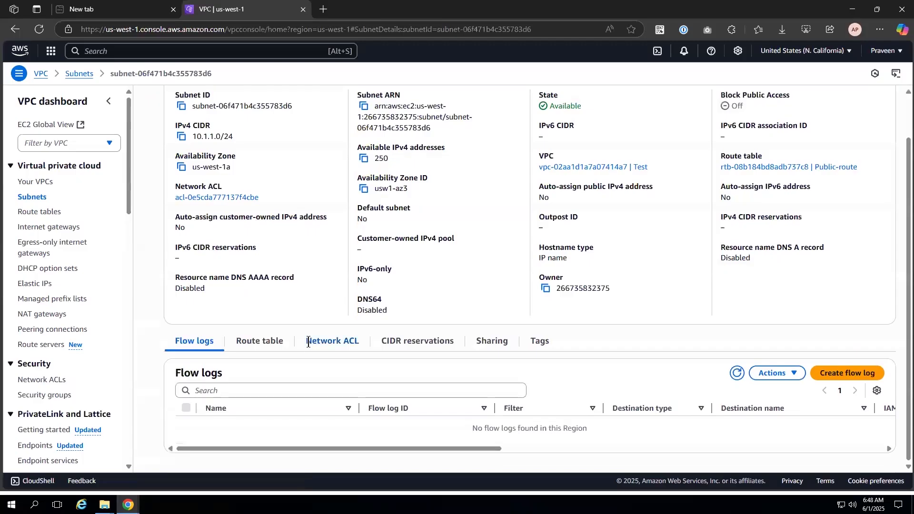
scroll(287, 316, "up", 1)
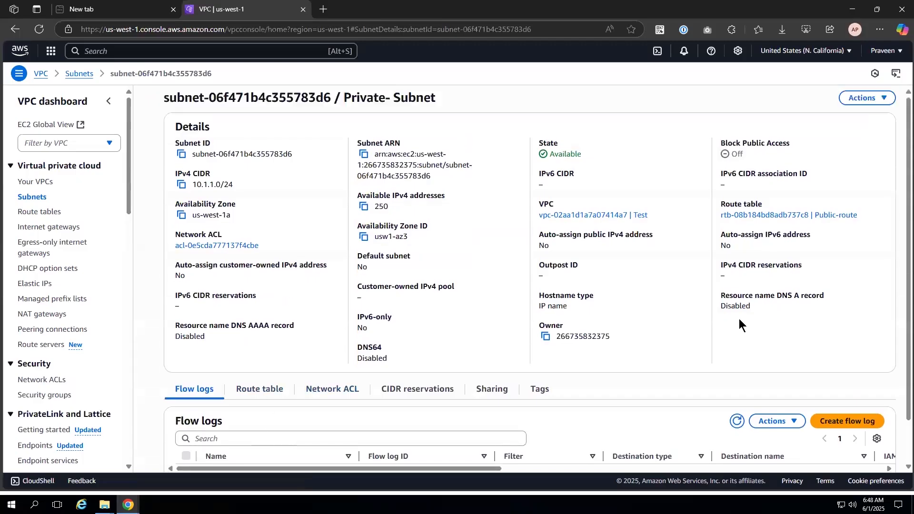
left_click(32, 199)
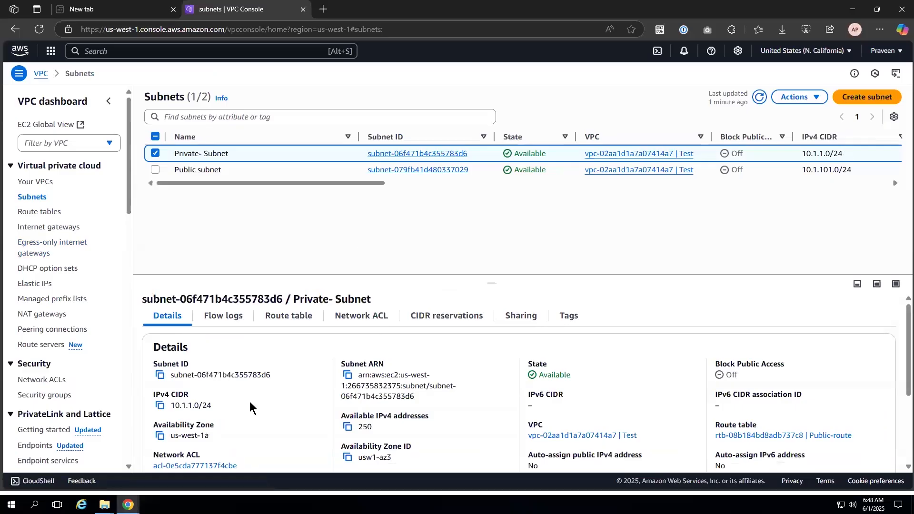
scroll(250, 407, "down", 3)
scroll(262, 290, "up", 3)
left_click(236, 154)
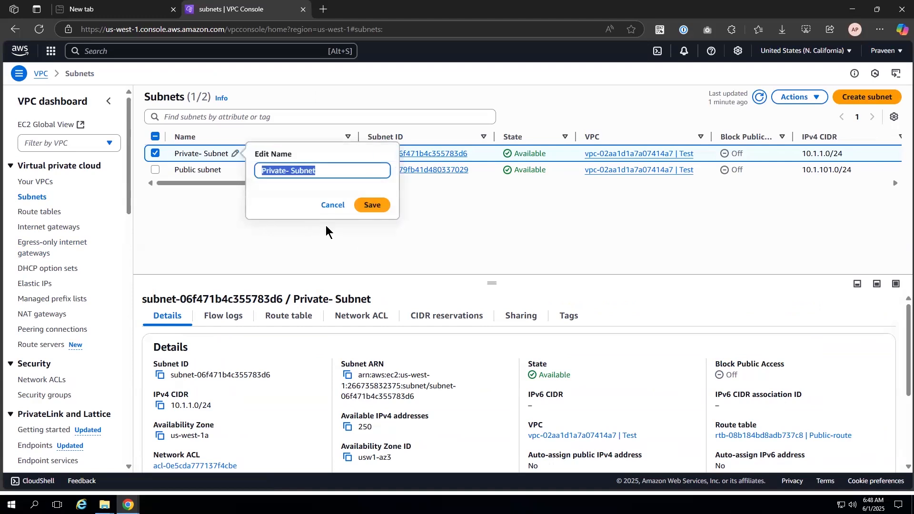
left_click(427, 179)
Step: Reopen Private- Subnet and examine the routes in its associated route table
left_click(425, 153)
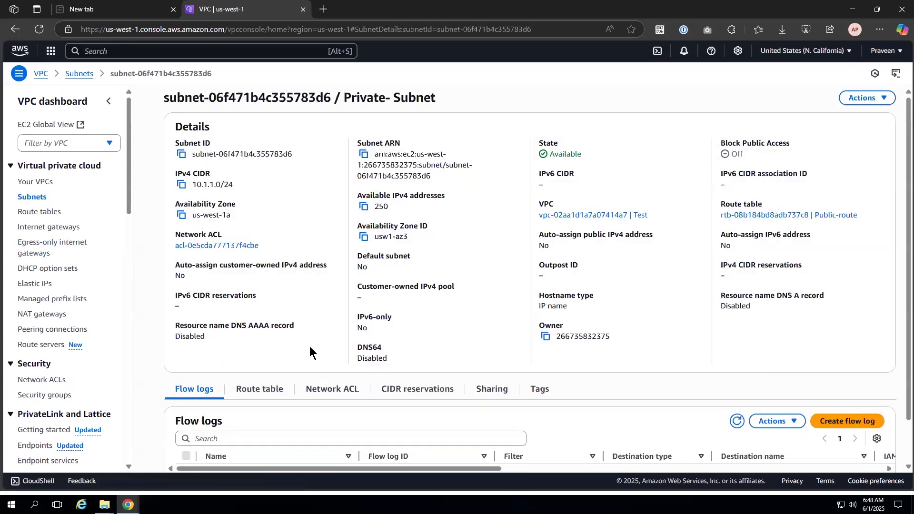
scroll(310, 347, "down", 1)
left_click(266, 348)
left_click(204, 351)
left_click(262, 351)
scroll(260, 345, "down", 1)
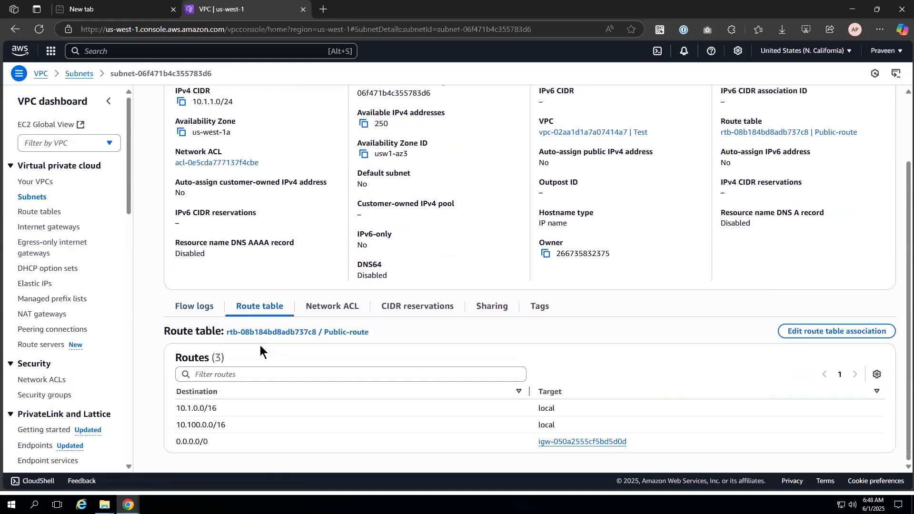
scroll(256, 347, "up", 1)
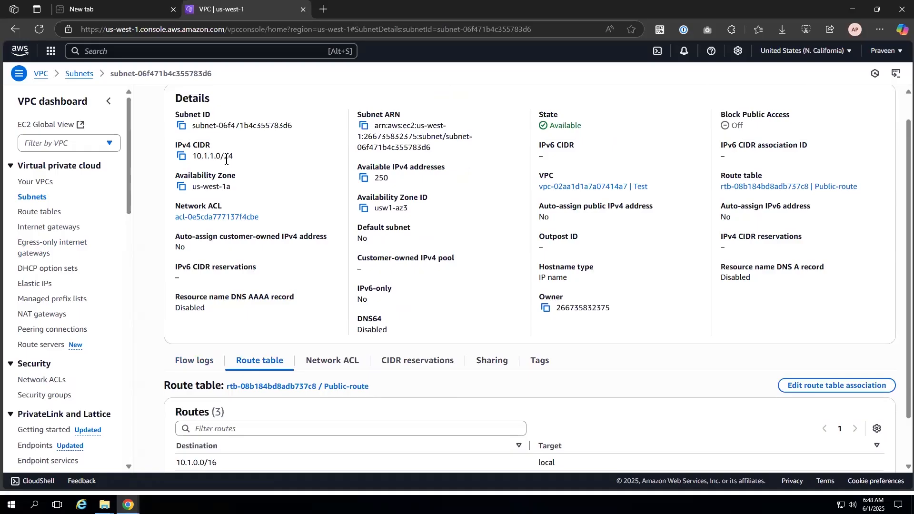
Step: Review the Public subnet's details, revisit the VPC list, and return to the subnet list with Public subnet deselected
left_click(39, 199)
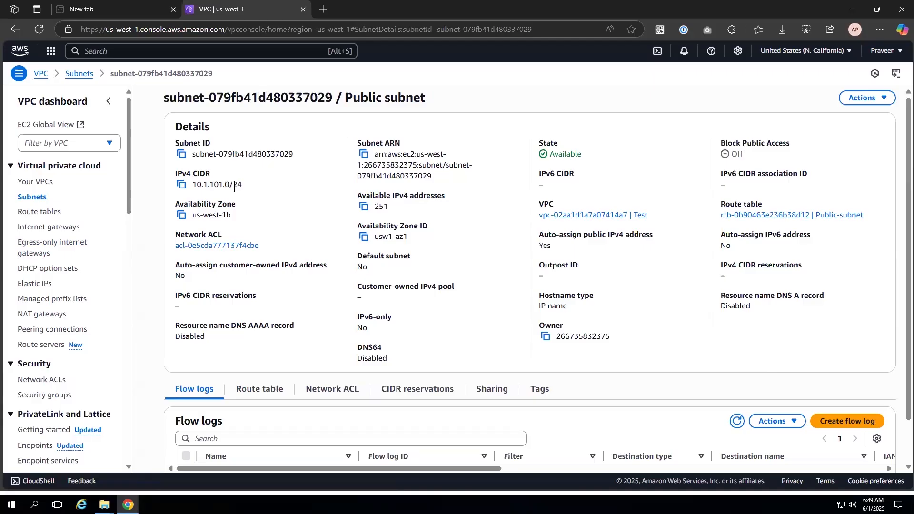
scroll(412, 307, "down", 1)
scroll(206, 267, "up", 1)
left_click(38, 182)
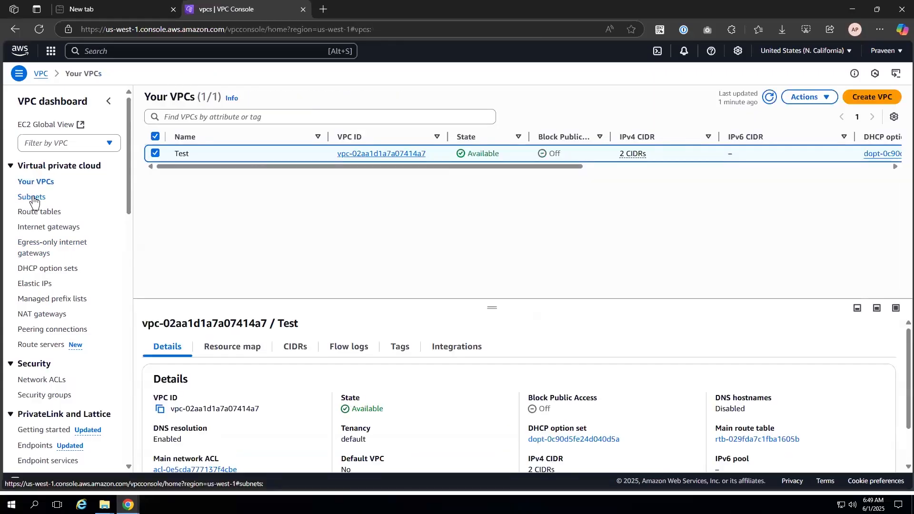
left_click(33, 198)
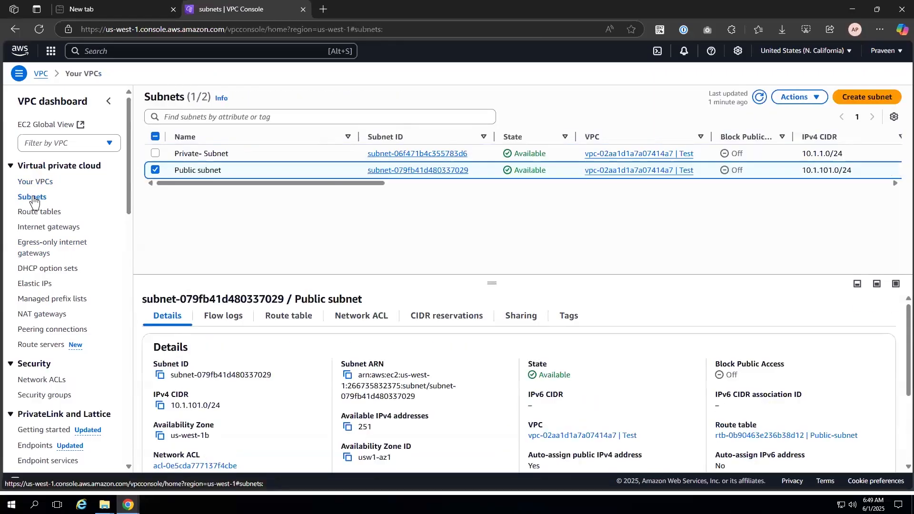
left_click(156, 170)
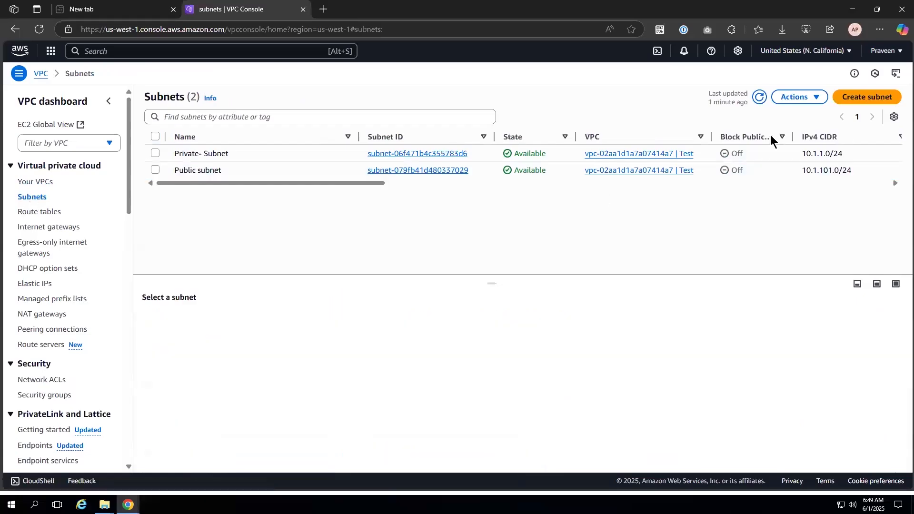
Step: Start a new subnet in the Test VPC and look through its associated CIDRs and subnet settings
left_click(856, 99)
left_click(127, 171)
left_click(120, 208)
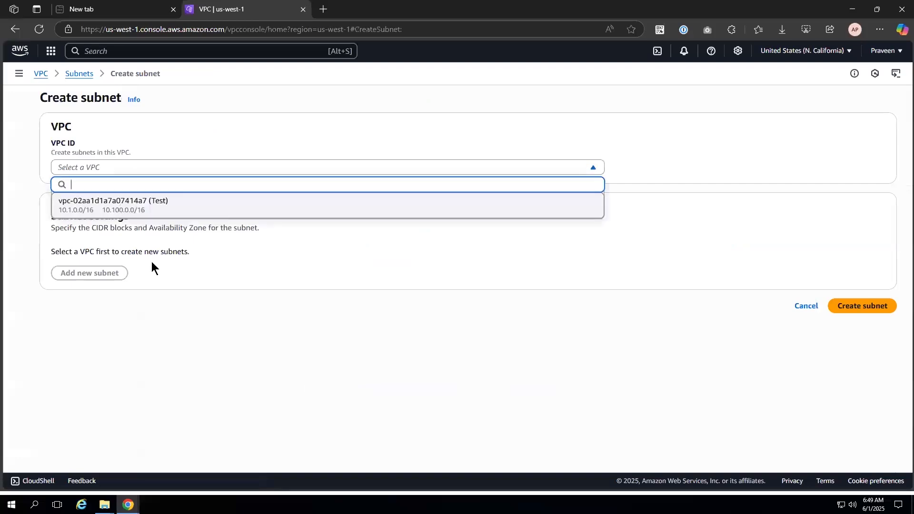
scroll(291, 250, "down", 2)
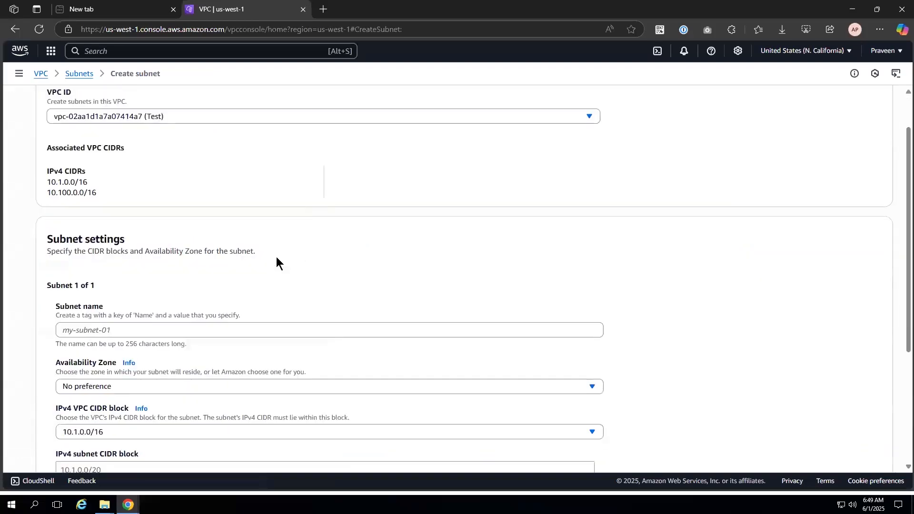
left_click(125, 276)
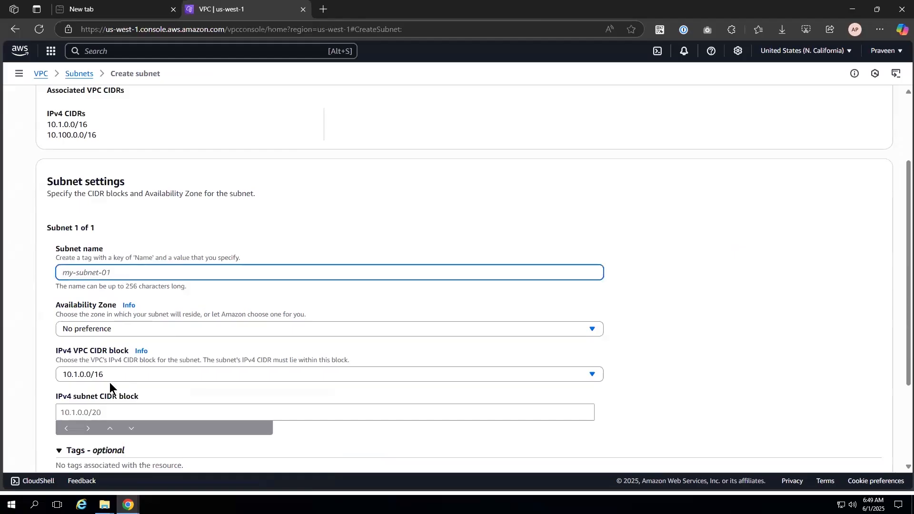
scroll(110, 382, "down", 2)
scroll(266, 356, "up", 4)
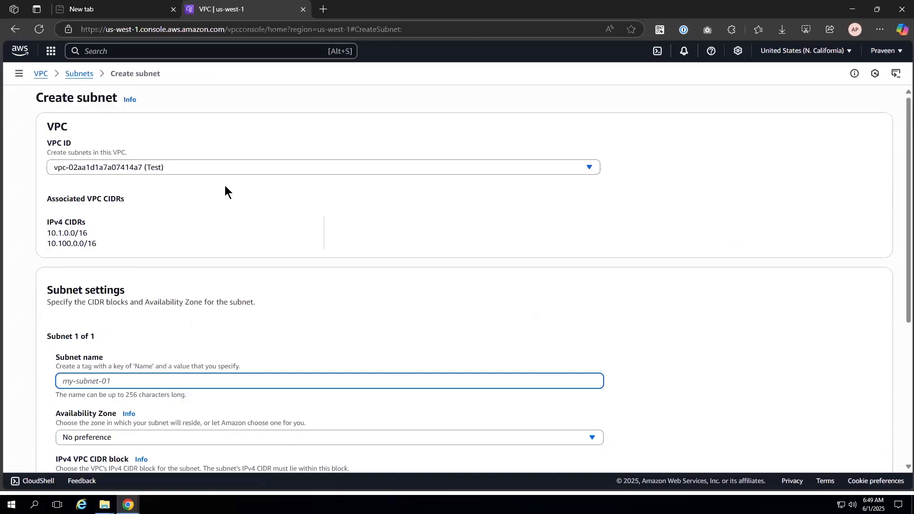
Step: Inspect the IPv4 VPC CIDR block choices and the subnet CIDR field, and cancel the subnet creation
scroll(225, 185, "down", 4)
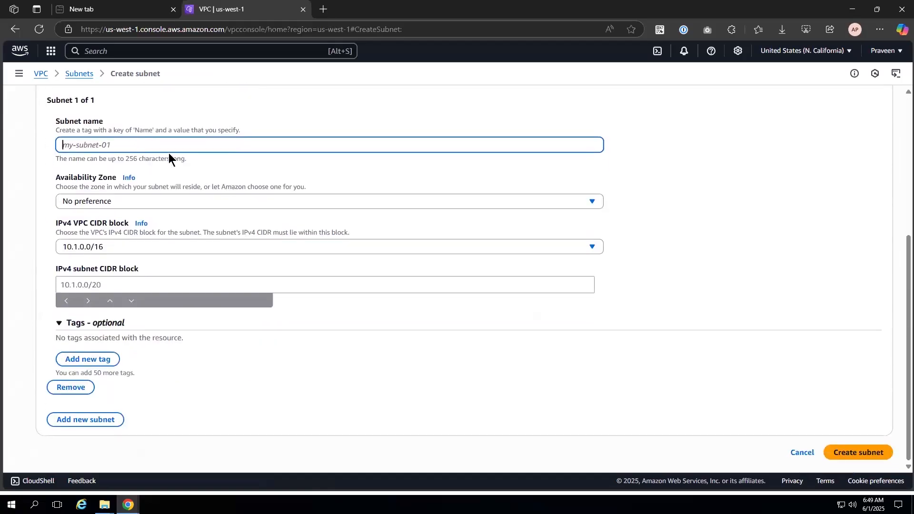
left_click(133, 247)
left_click(133, 247)
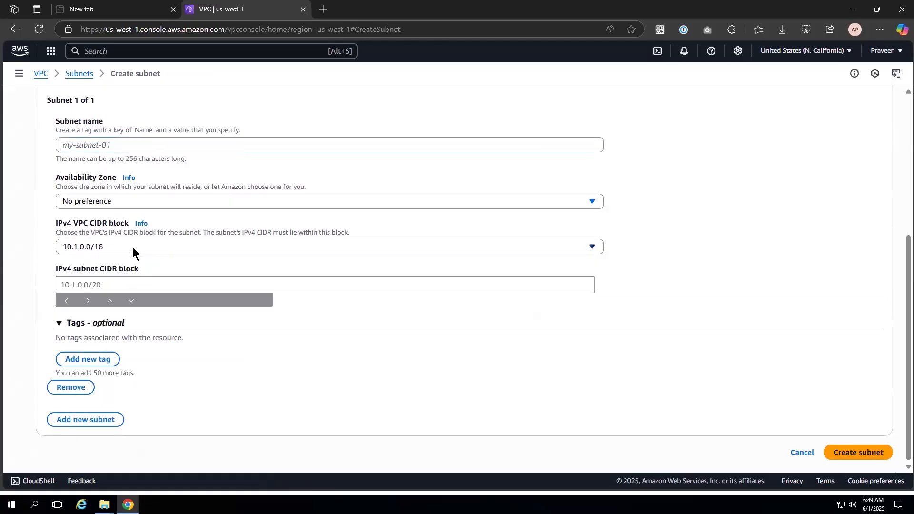
left_click(126, 286)
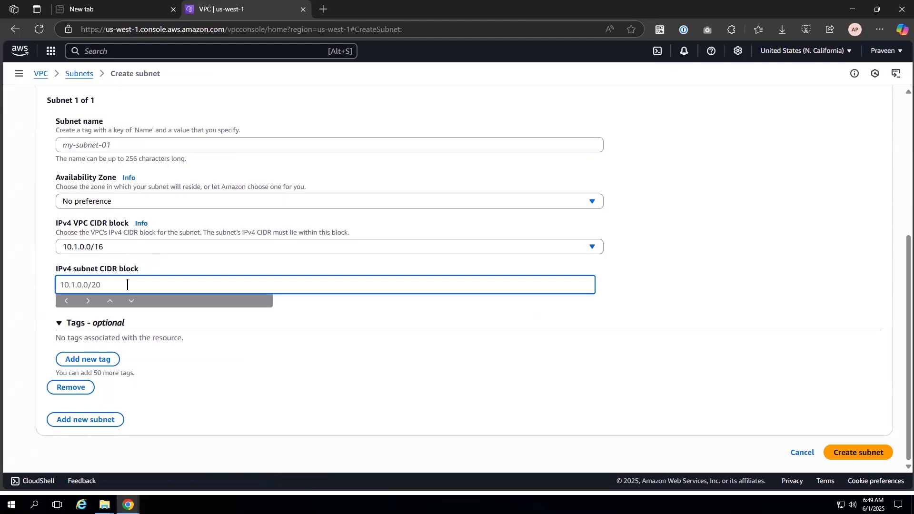
left_click(804, 456)
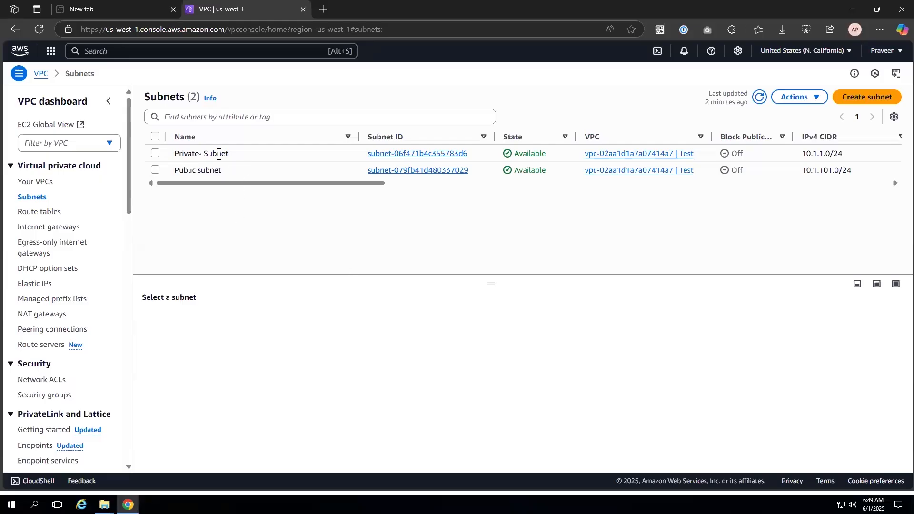
Step: Revisit the Private- Subnet details and open the Public-route route table
left_click(392, 153)
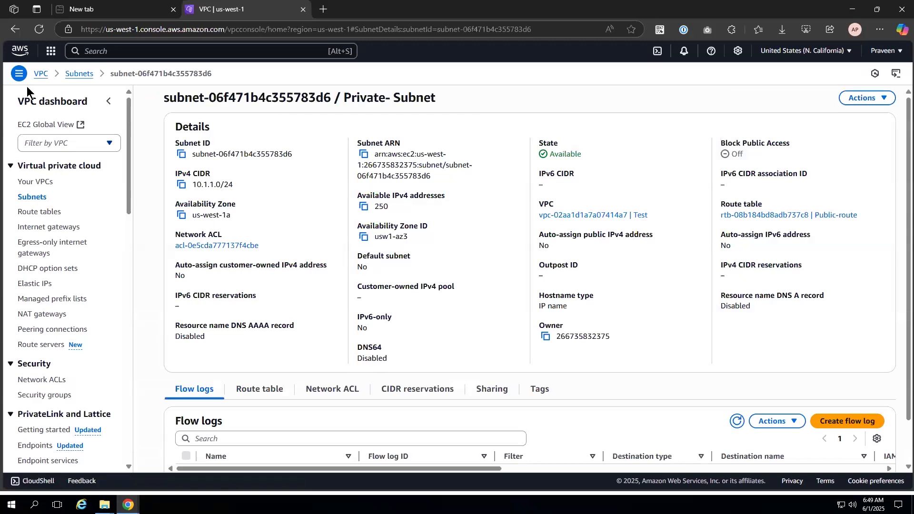
left_click(39, 214)
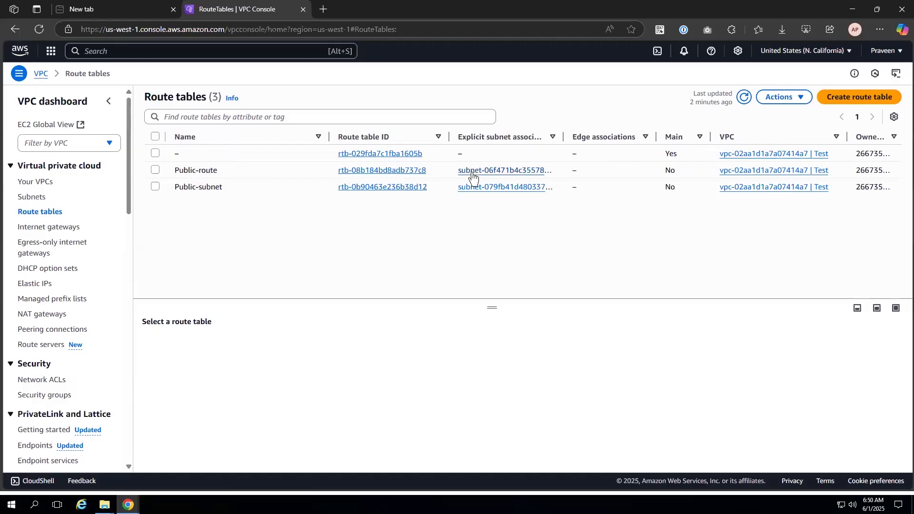
left_click(407, 172)
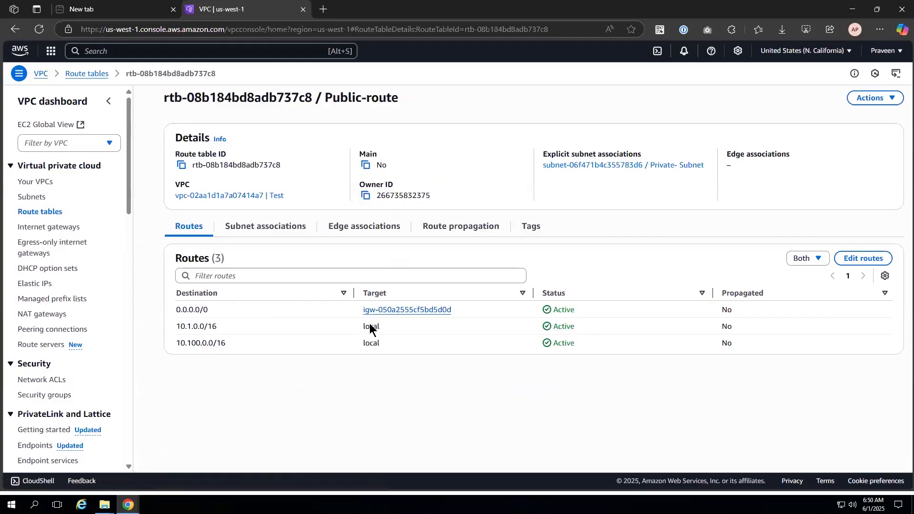
Step: Highlight the 10.1.0.0/16 route and its local target, followed by the 0.0.0.0/0 destination
left_click_drag(177, 326, 217, 327)
left_click(317, 378)
left_click_drag(355, 330, 384, 333)
left_click(207, 367)
left_click_drag(175, 310, 207, 310)
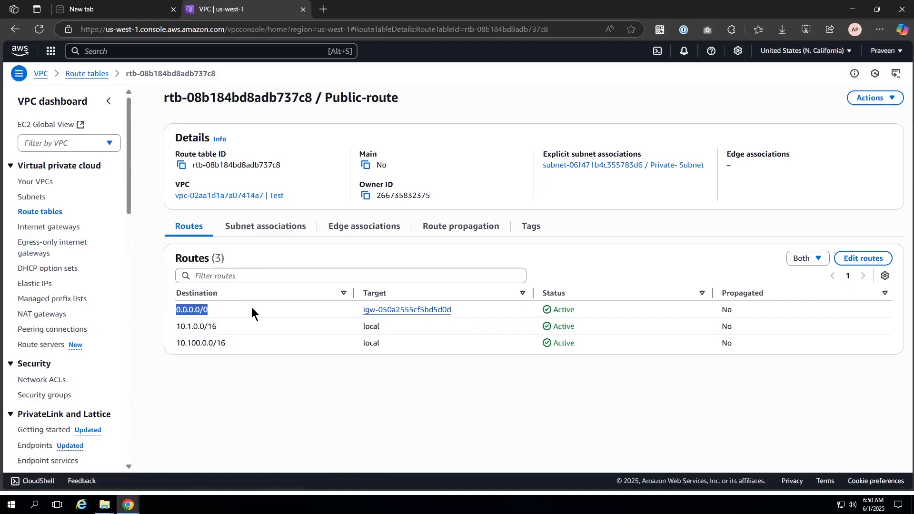
Step: Open the details of the test-Internet-GW internet gateway and show its available actions
left_click(72, 233)
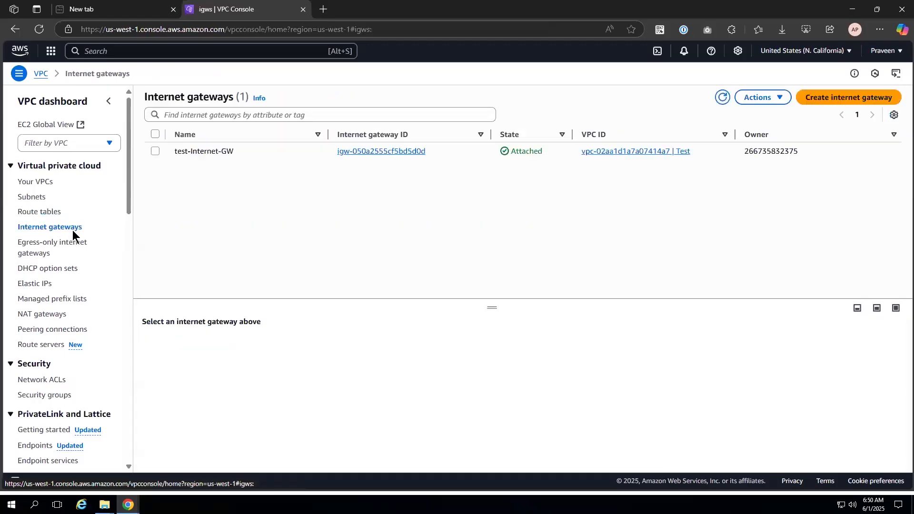
left_click(392, 152)
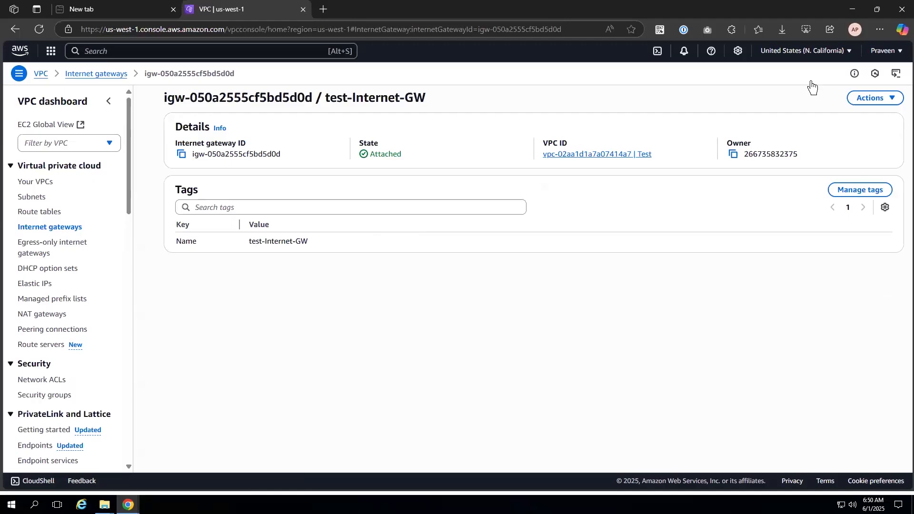
left_click(864, 102)
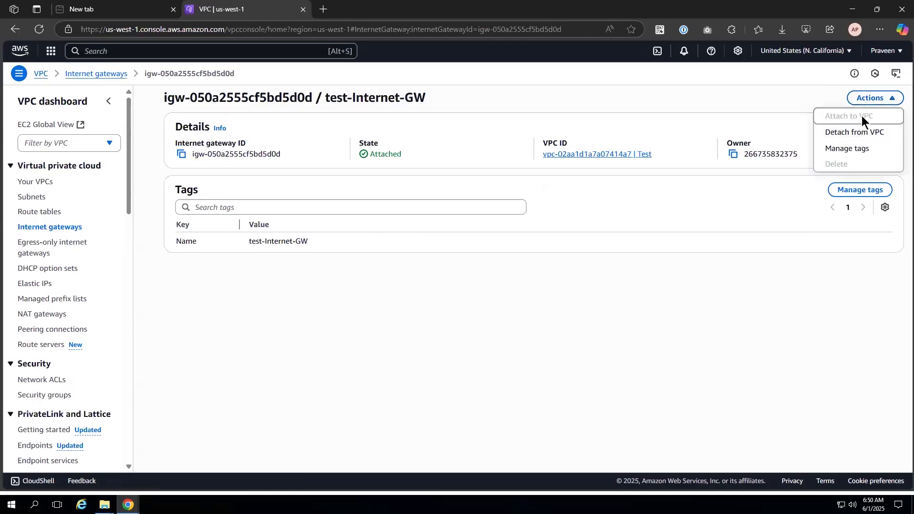
Step: Inspect the internet gateway creation form and its name tag field, and cancel the creation
left_click(52, 229)
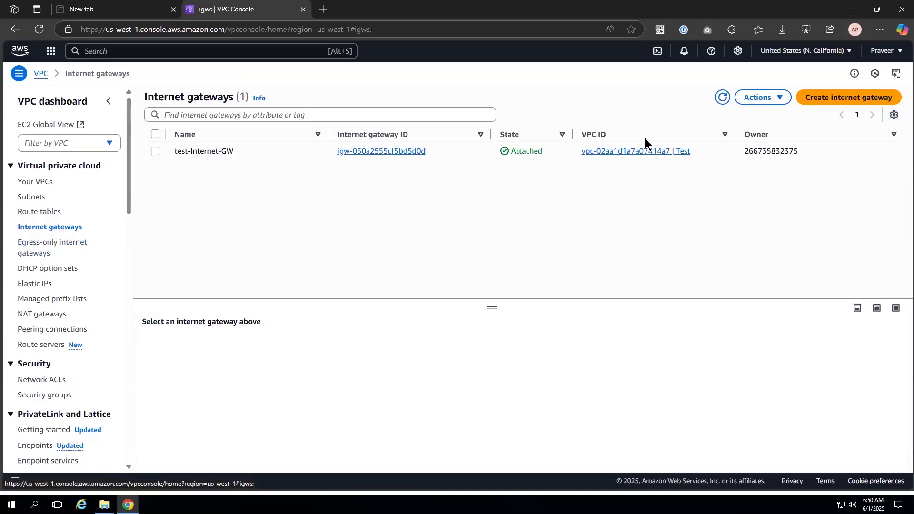
left_click(851, 97)
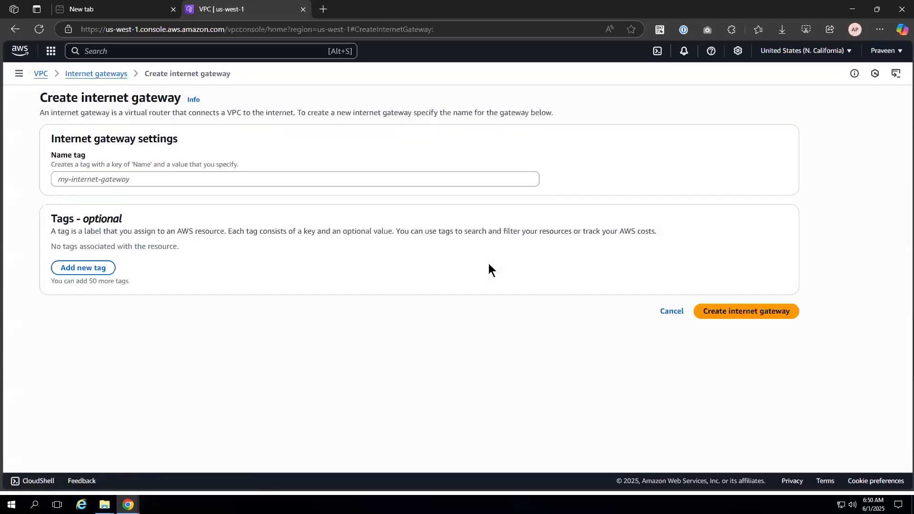
left_click(382, 182)
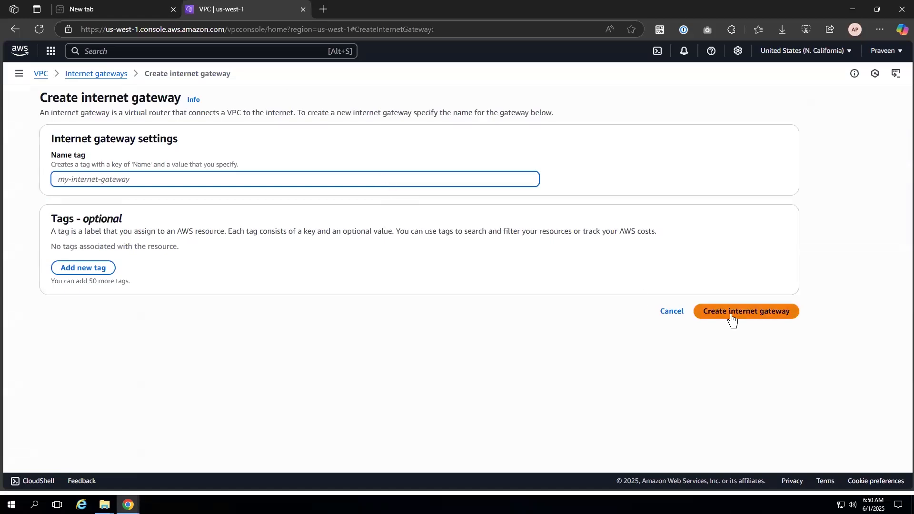
left_click(672, 313)
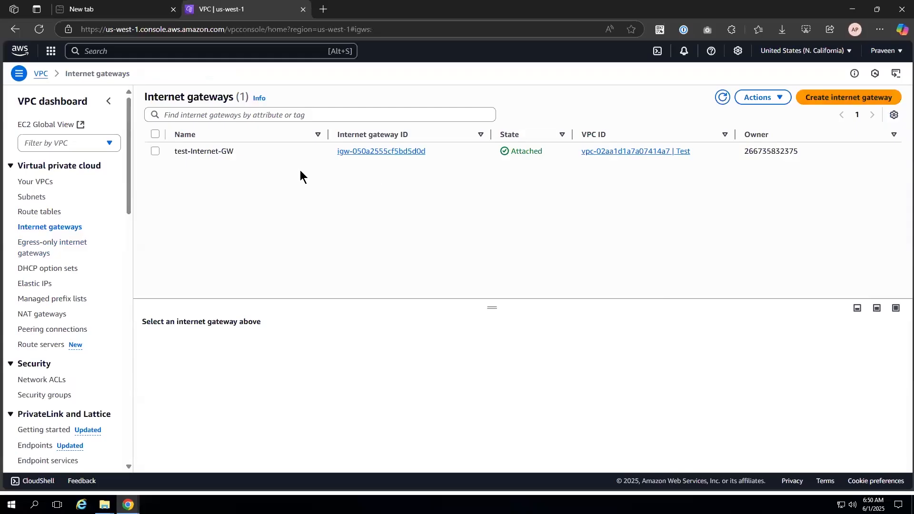
Step: Reopen the details of the test-Internet-GW internet gateway and look through the other VPC service categories
left_click(401, 152)
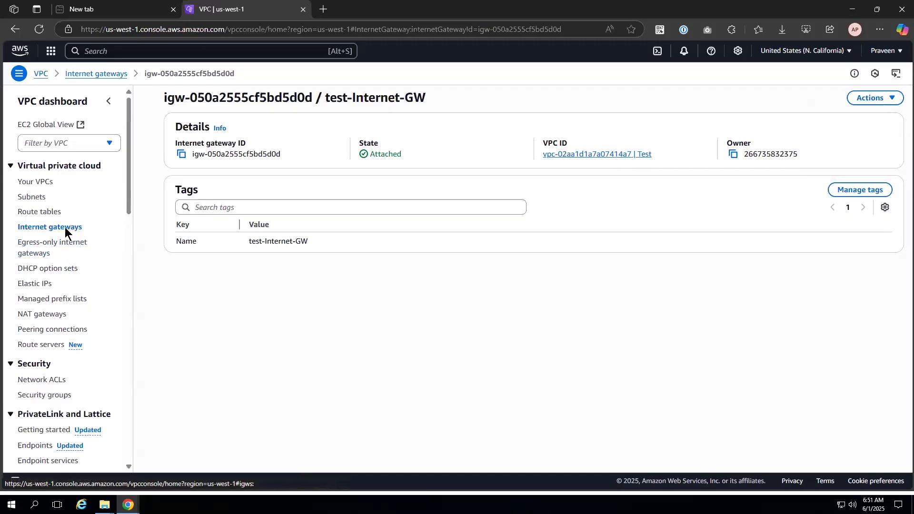
scroll(56, 295, "down", 10)
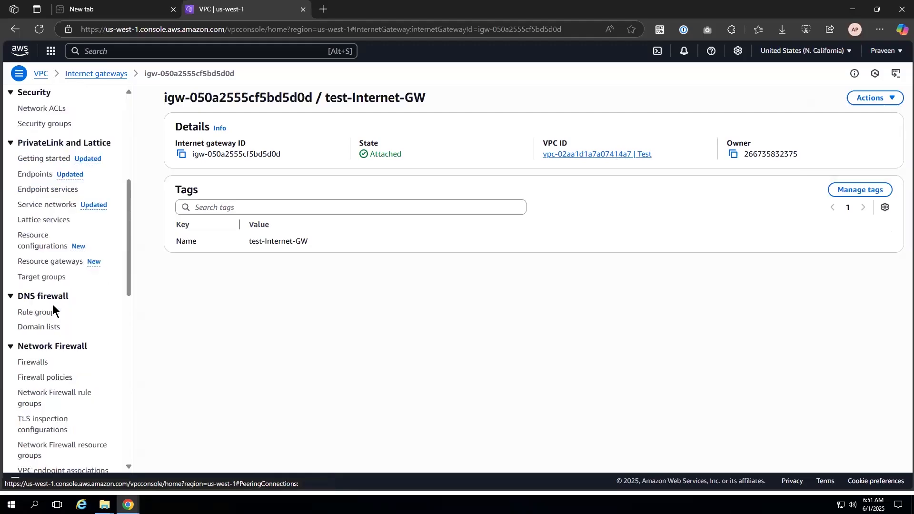
scroll(52, 309, "up", 10)
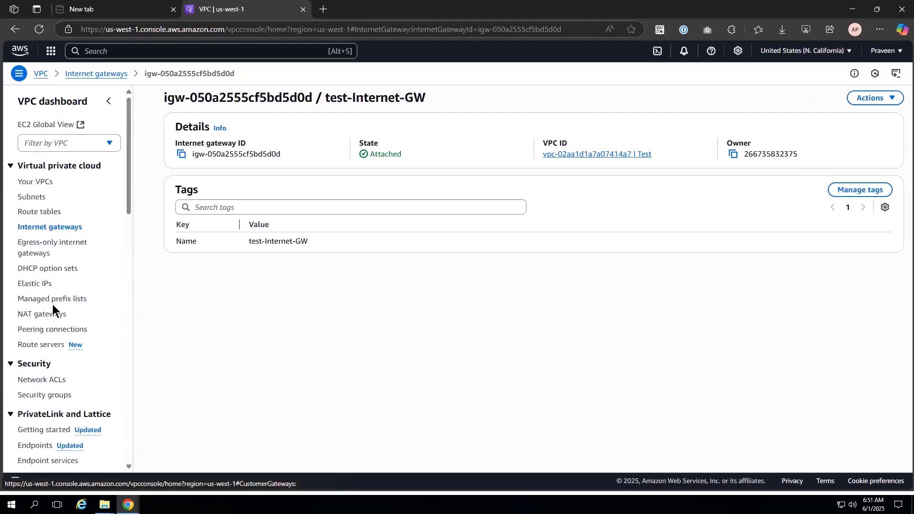
Step: Return to the VPC dashboard and look over its resources by region and the list of VPC features
left_click(43, 74)
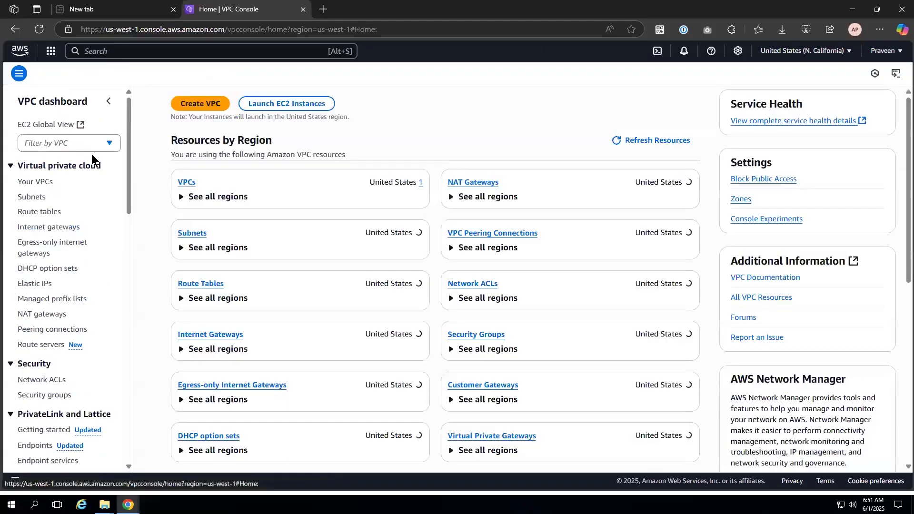
scroll(231, 253, "down", 5)
scroll(230, 251, "up", 5)
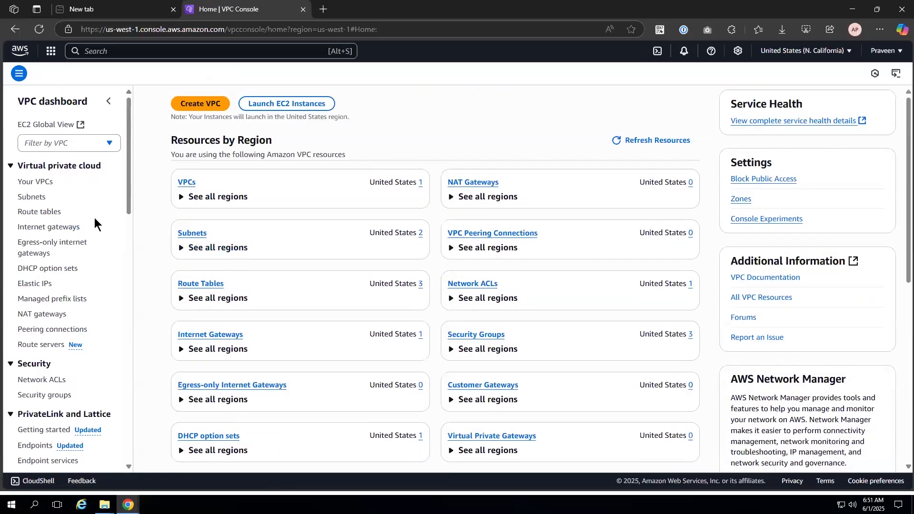
scroll(95, 220, "down", 7)
scroll(95, 220, "up", 6)
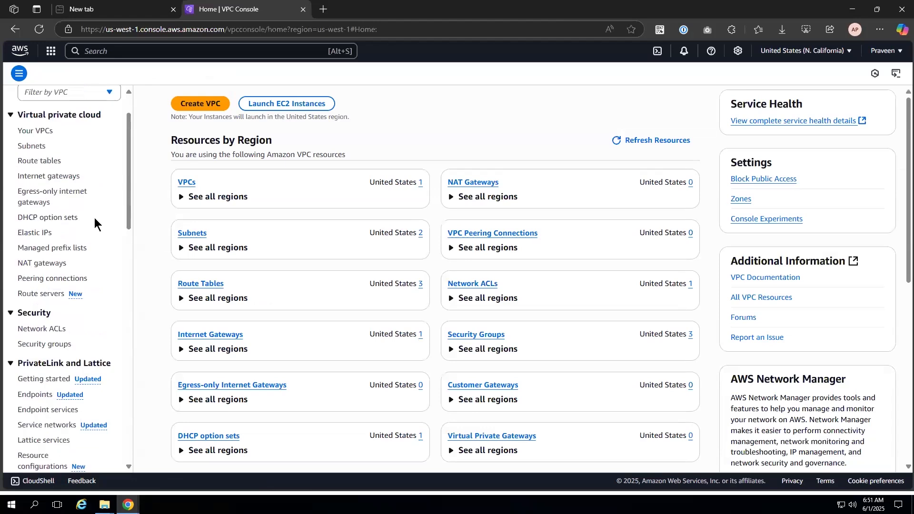
scroll(95, 219, "up", 1)
Step: Search the services for "ec", open EC2 and look over its features
left_click(148, 51)
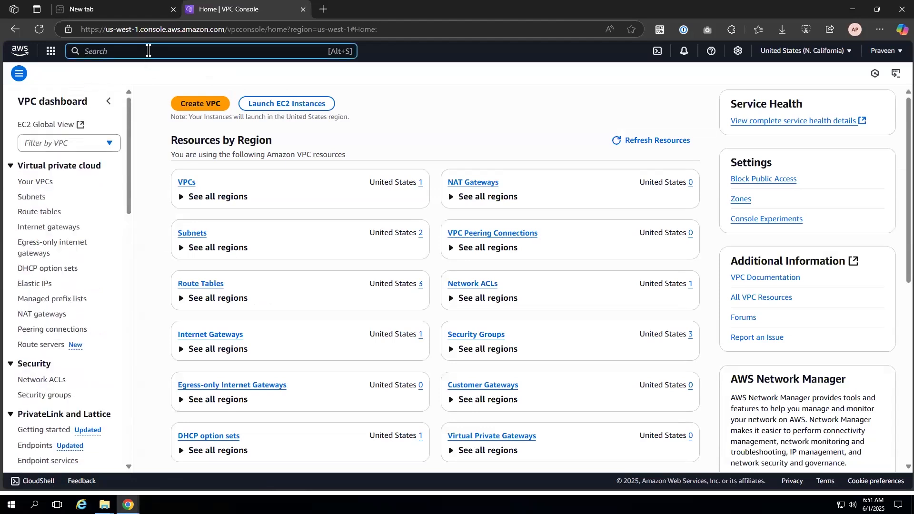
type("ec")
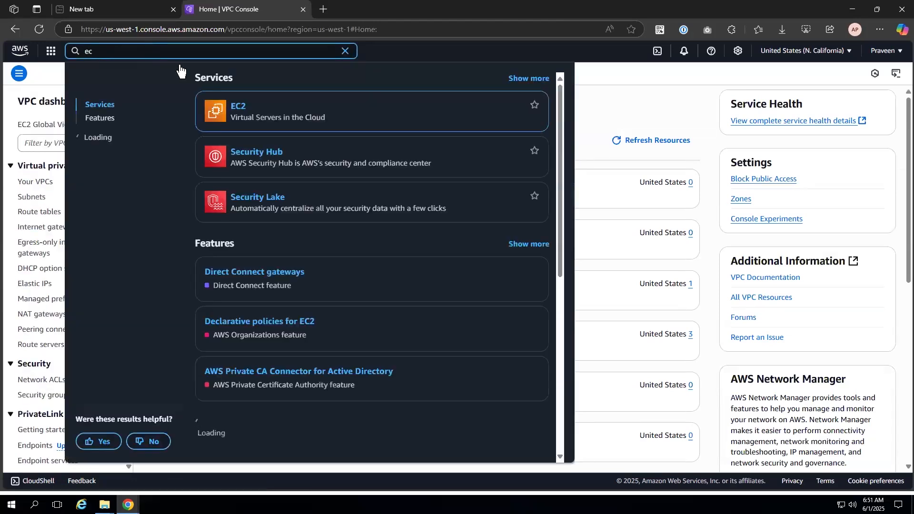
left_click(218, 116)
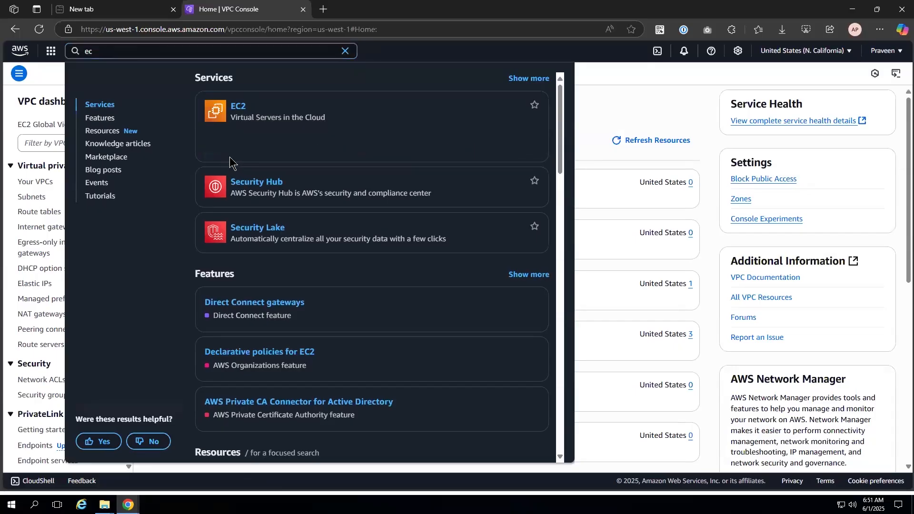
left_click(241, 116)
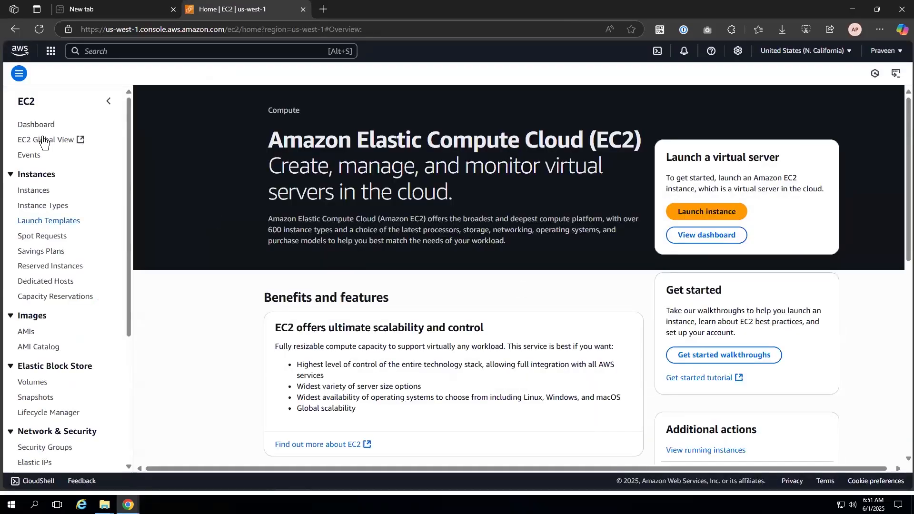
scroll(314, 288, "down", 3)
scroll(313, 289, "down", 6)
scroll(285, 296, "up", 9)
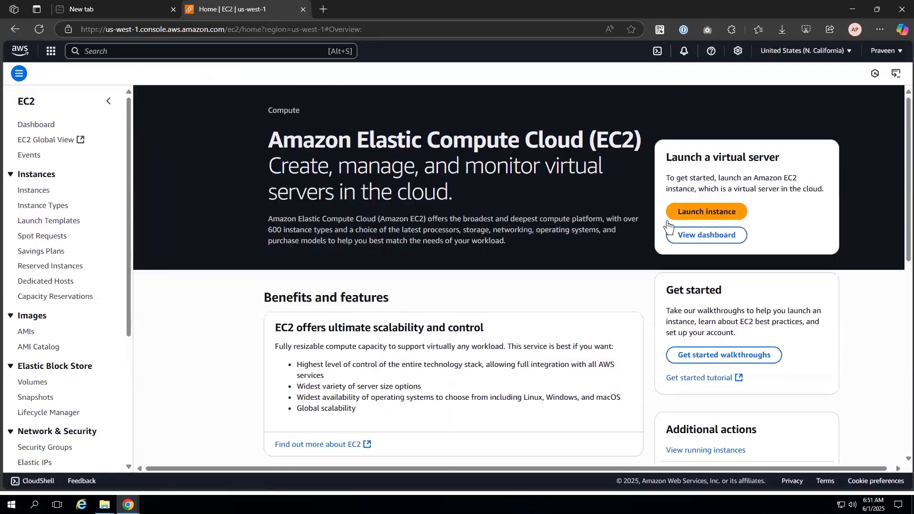
Step: Start launching an EC2 instance and review its machine image, instance type, key pair, network and storage settings
left_click(682, 212)
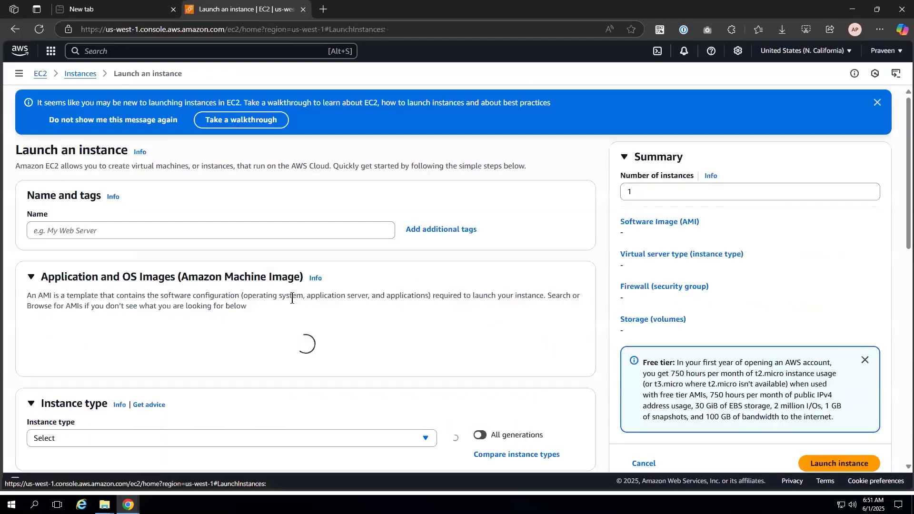
scroll(292, 298, "down", 4)
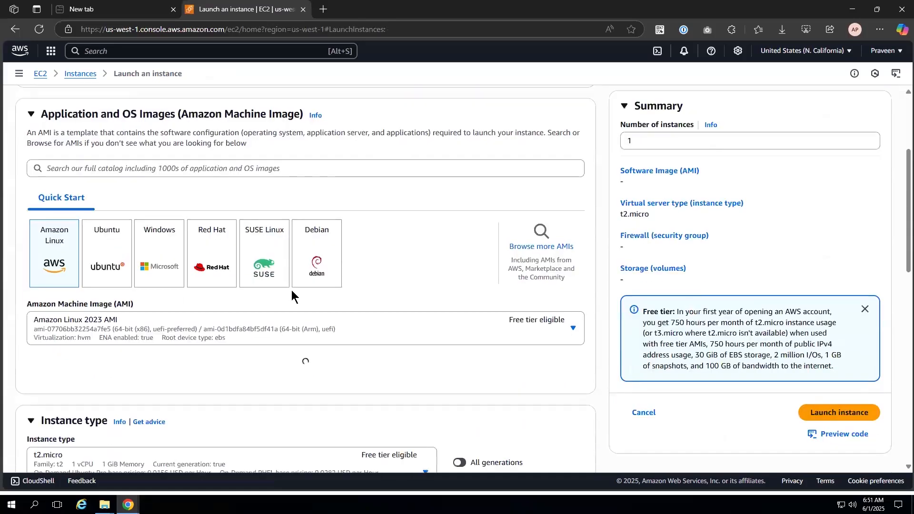
scroll(290, 293, "down", 3)
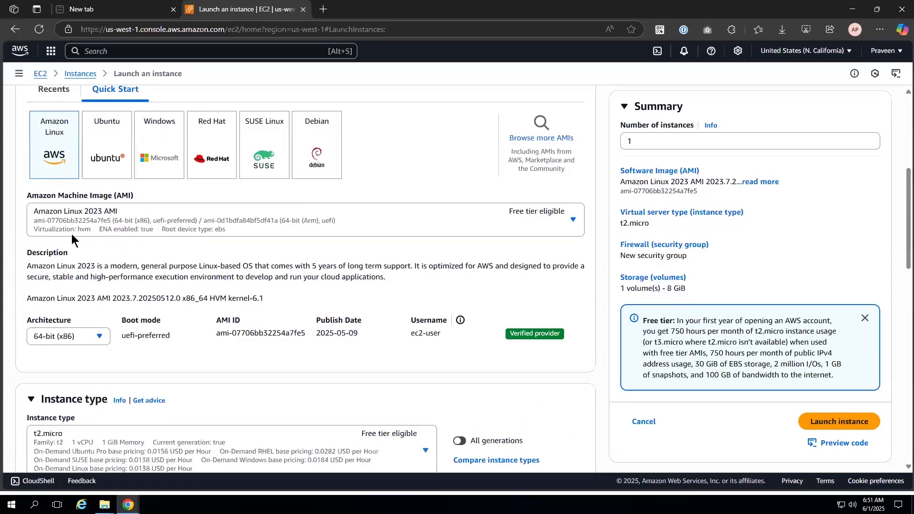
scroll(51, 217, "up", 1)
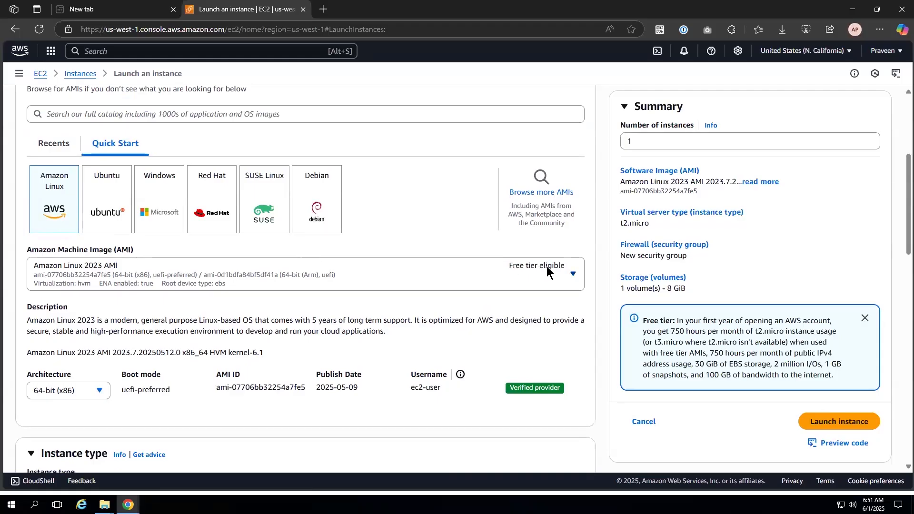
scroll(107, 274, "up", 3)
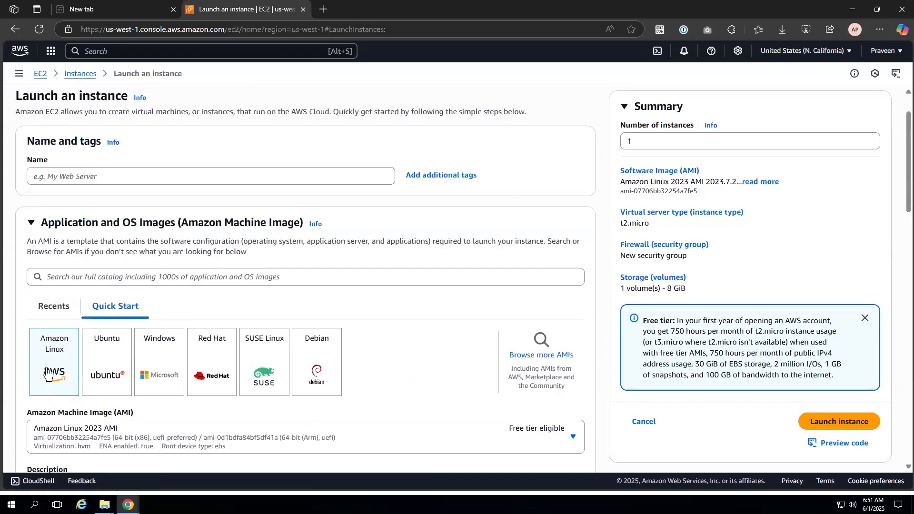
scroll(48, 373, "down", 10)
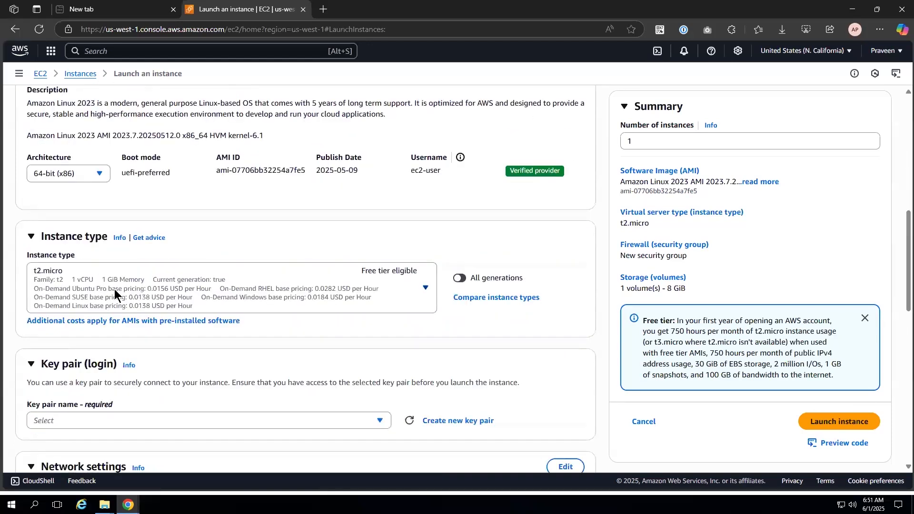
scroll(115, 287, "down", 3)
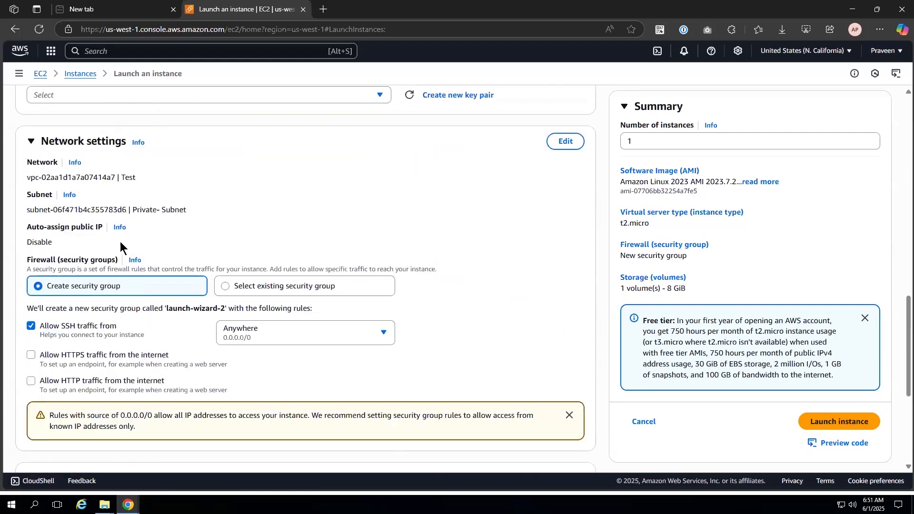
scroll(133, 238, "down", 2)
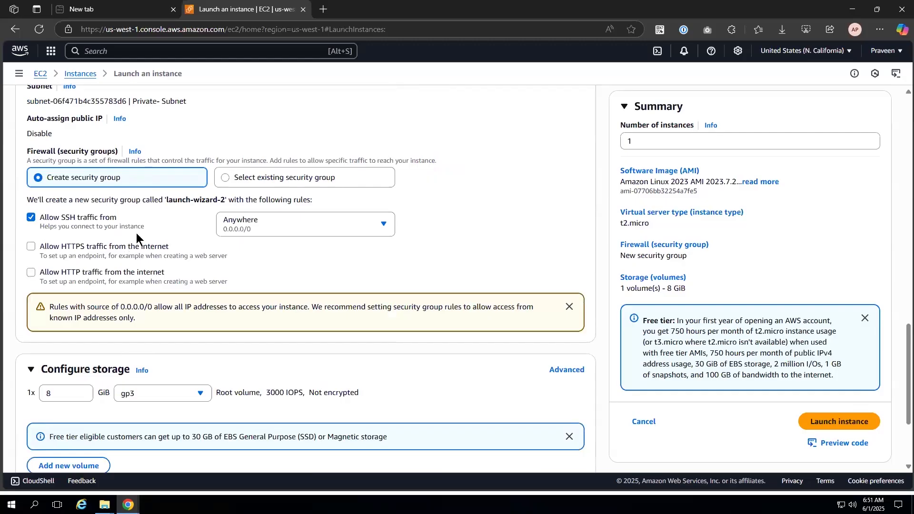
scroll(135, 233, "up", 2)
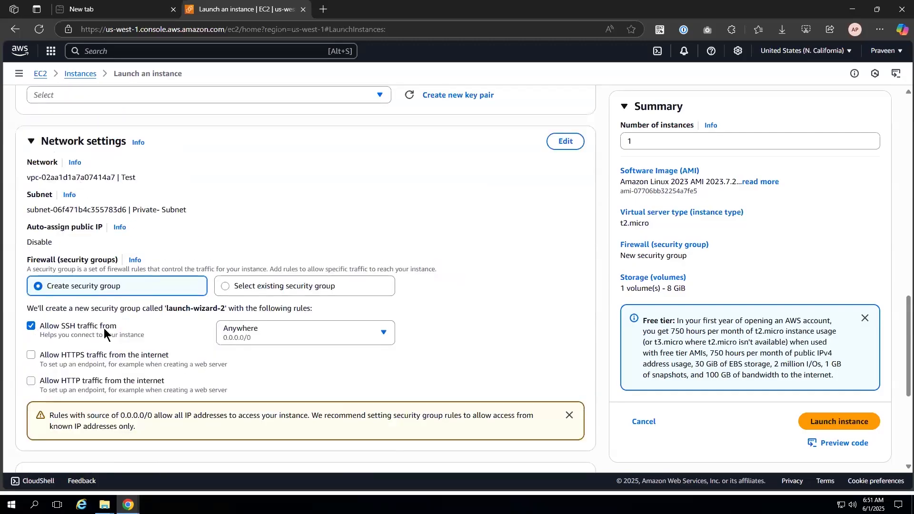
Step: Allow HTTPS traffic from the internet in the new security group and set the SSH traffic source to Custom
left_click(34, 361)
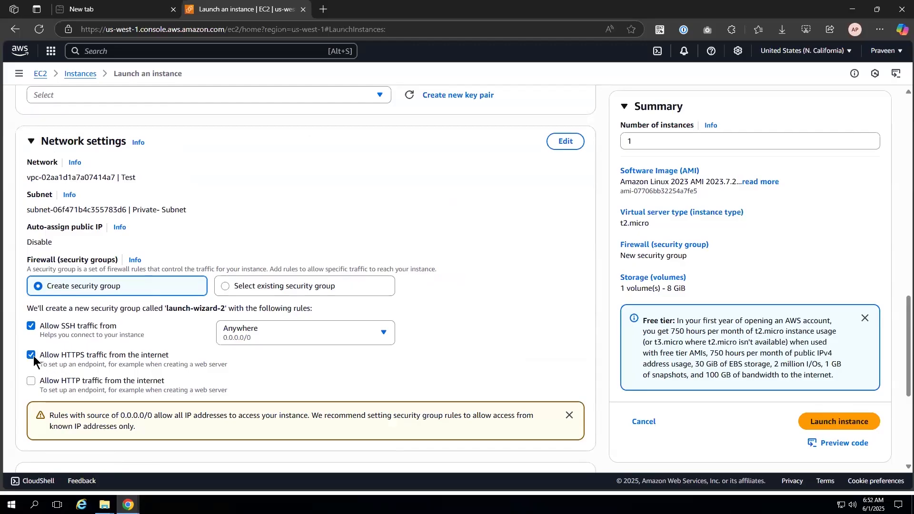
left_click(316, 332)
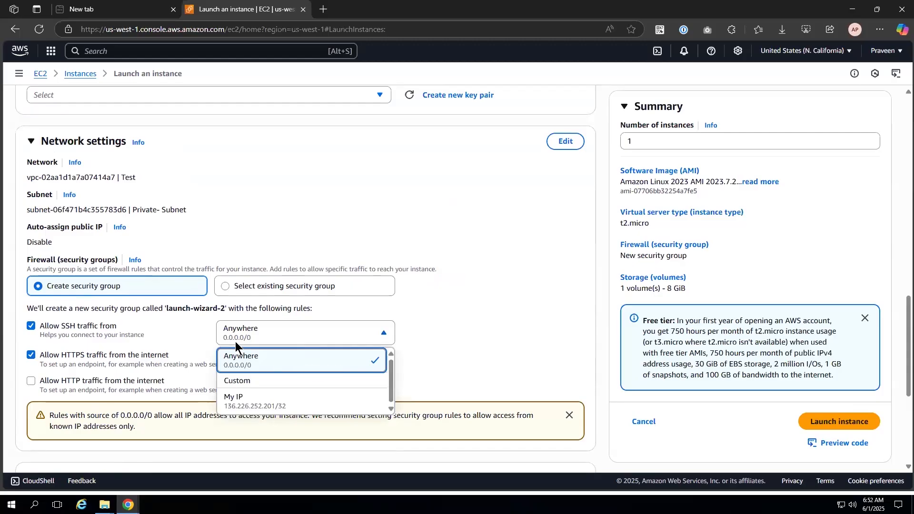
scroll(339, 401, "down", 1)
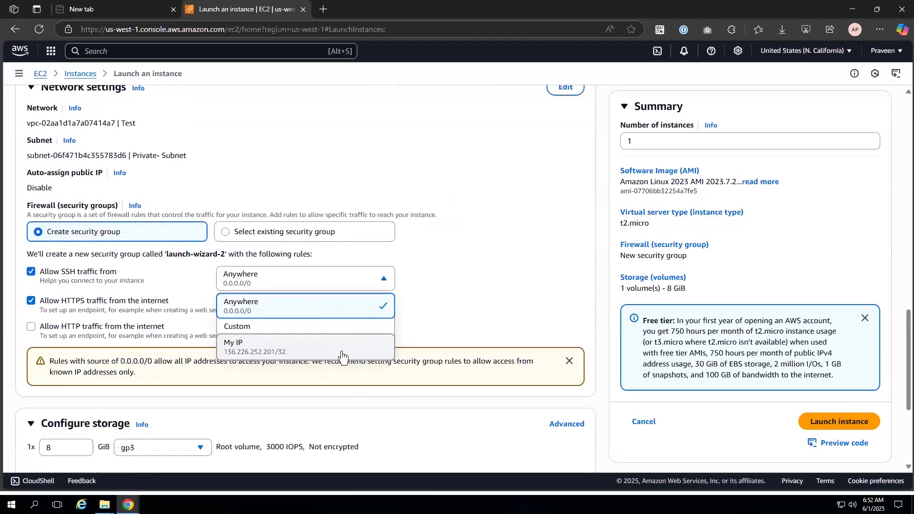
left_click(320, 327)
scroll(241, 379, "down", 2)
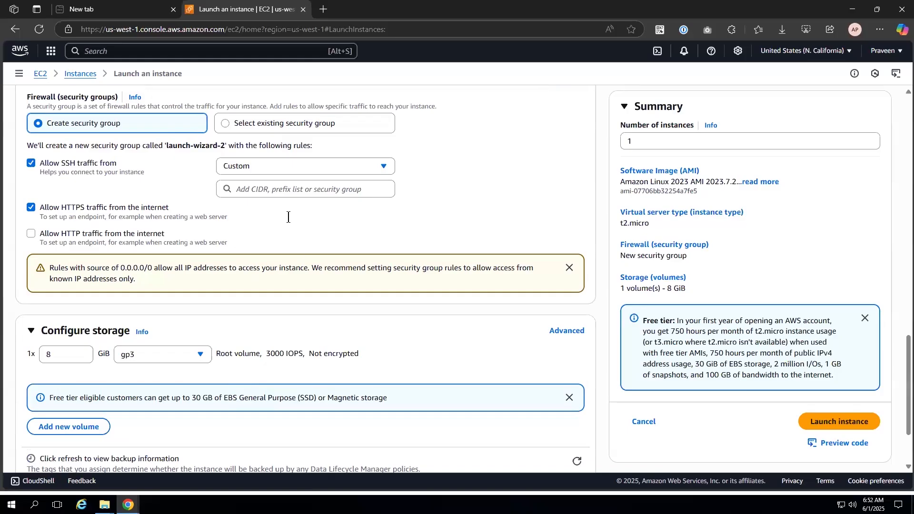
Step: Examine the CIDR blocks and prefix lists offered for the custom SSH source, and close the list without choosing one
left_click(267, 189)
scroll(273, 353, "down", 1)
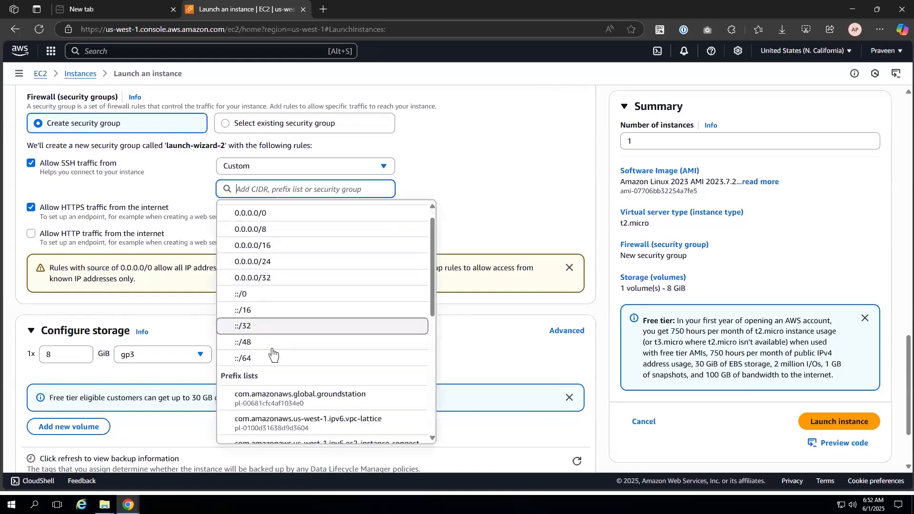
scroll(273, 354, "down", 5)
scroll(274, 353, "down", 2)
left_click(520, 116)
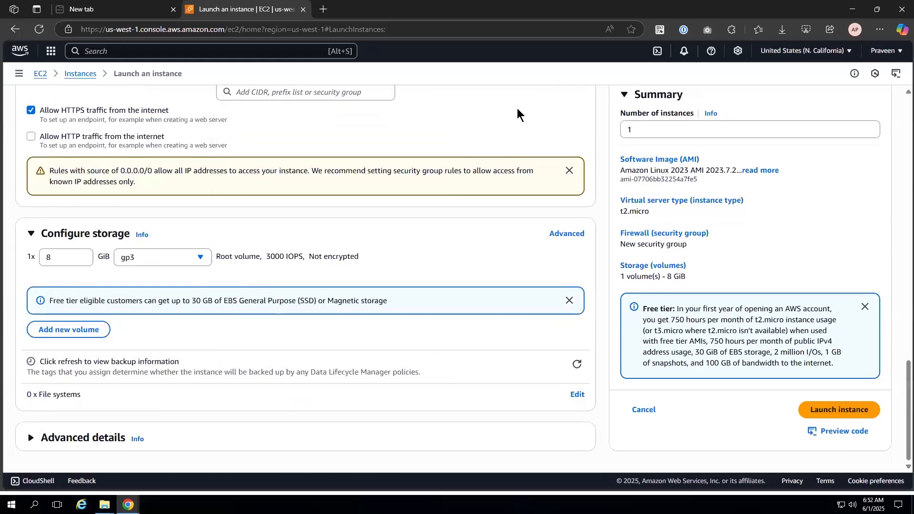
Step: Disable the HTTPS and SSH traffic rules for the new security group
scroll(96, 281, "up", 4)
left_click(29, 329)
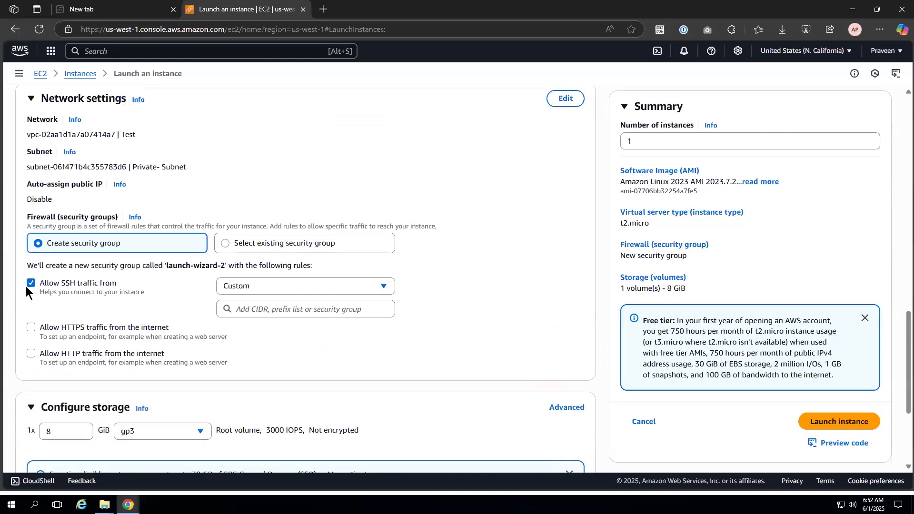
left_click(31, 284)
Step: Highlight the Private- Subnet name in the instance's network settings and open those settings for editing
scroll(177, 293, "up", 2)
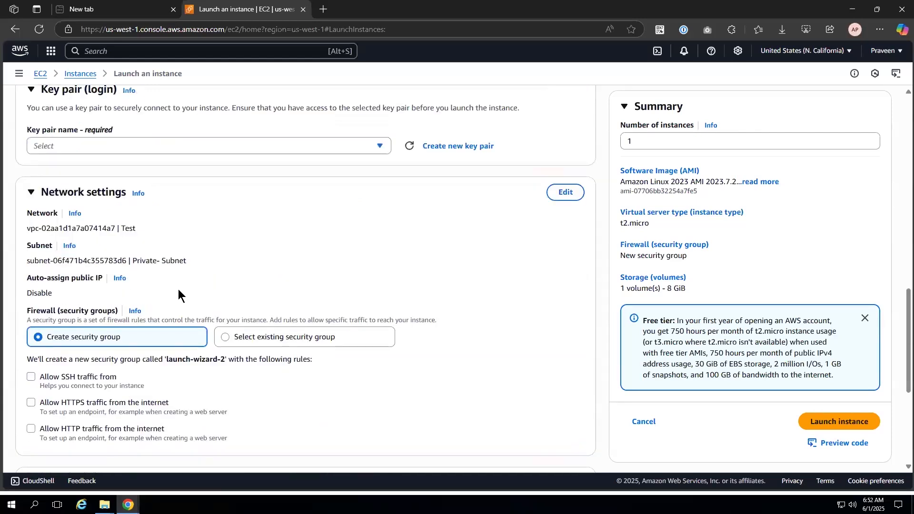
scroll(178, 289, "up", 1)
left_click_drag(190, 275, 126, 270)
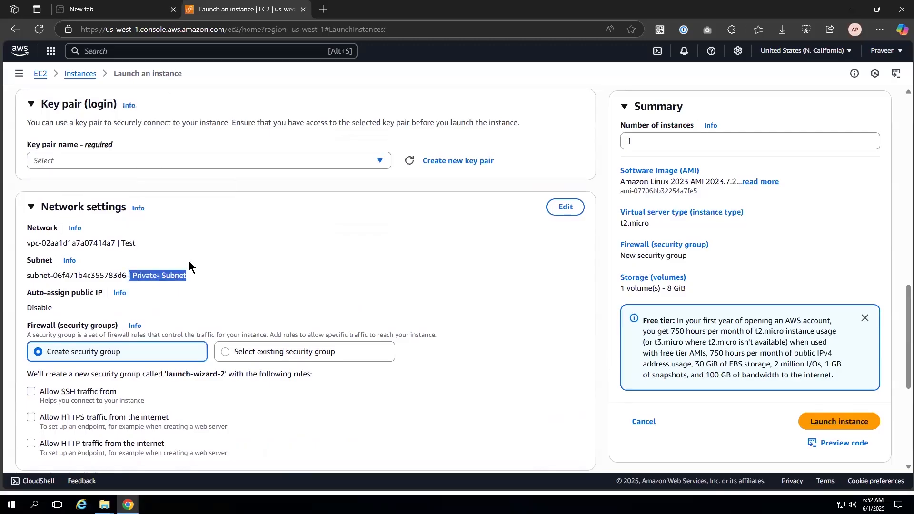
left_click(234, 287)
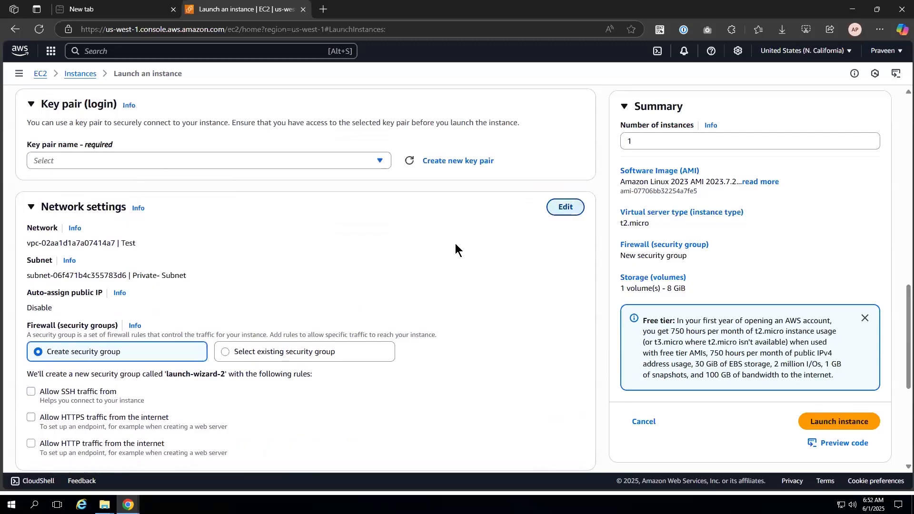
scroll(100, 216, "down", 1)
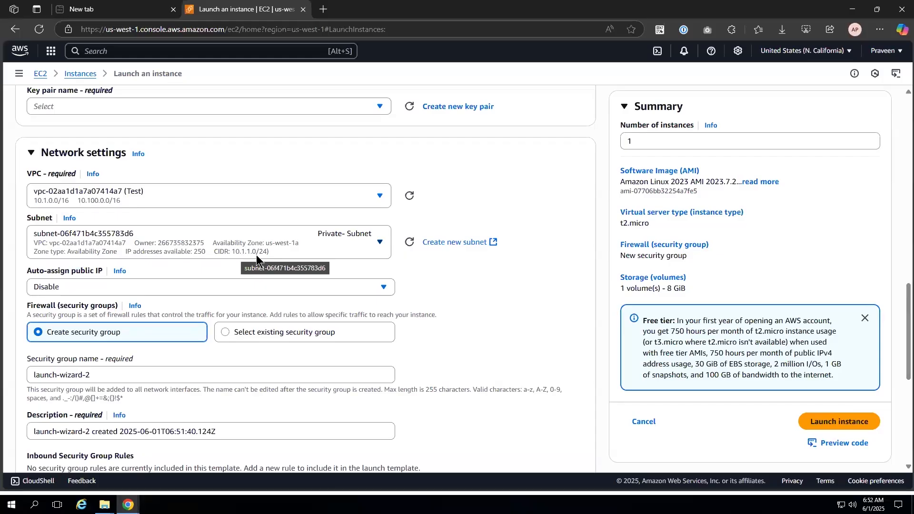
Step: Examine the instance's network settings, the existing key pairs and the options for a new key pair, cancelling without creating one
scroll(257, 257, "down", 1)
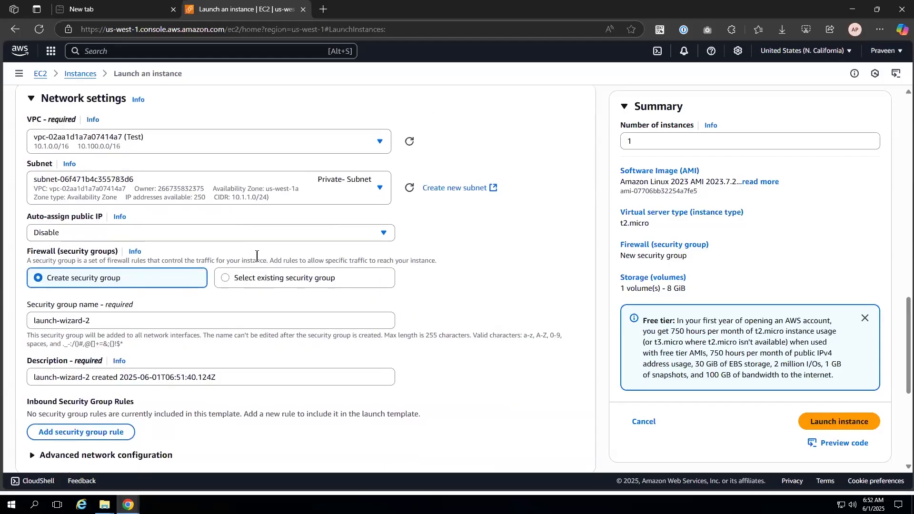
scroll(256, 257, "up", 3)
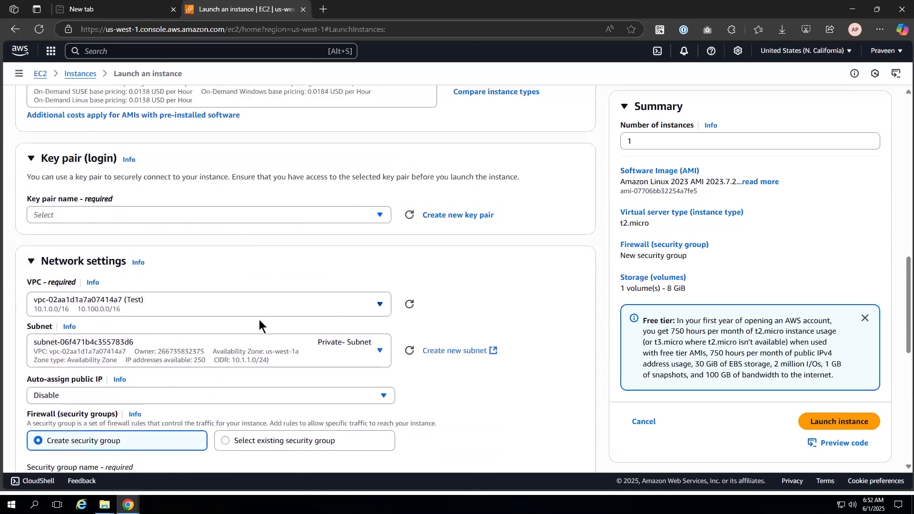
scroll(220, 241, "down", 2)
scroll(341, 319, "up", 3)
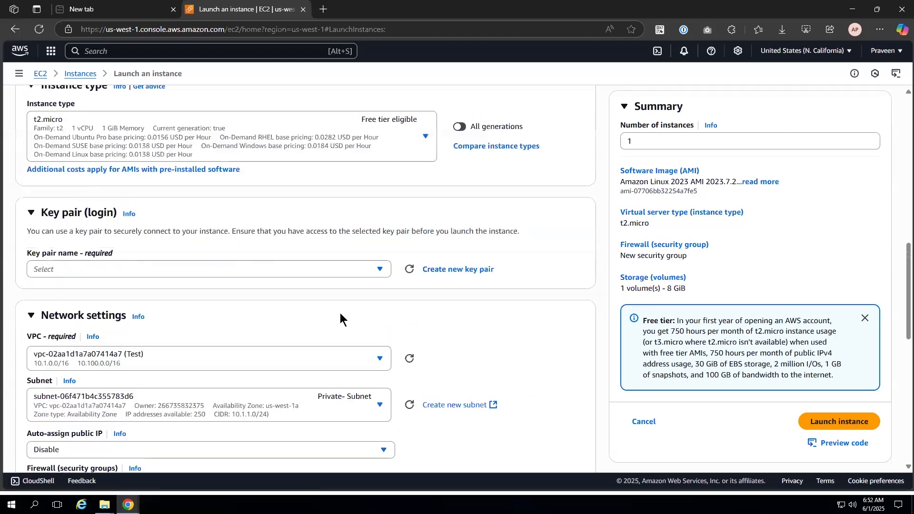
left_click(379, 270)
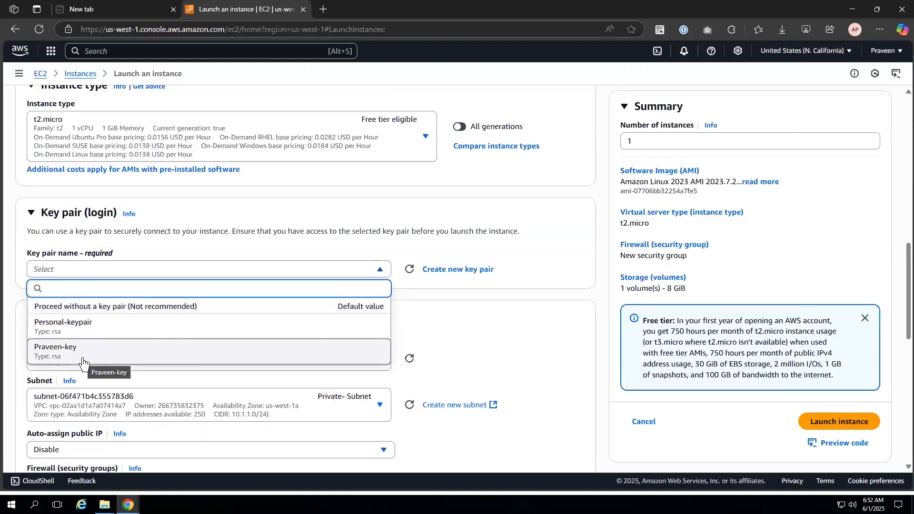
left_click(452, 309)
left_click(461, 270)
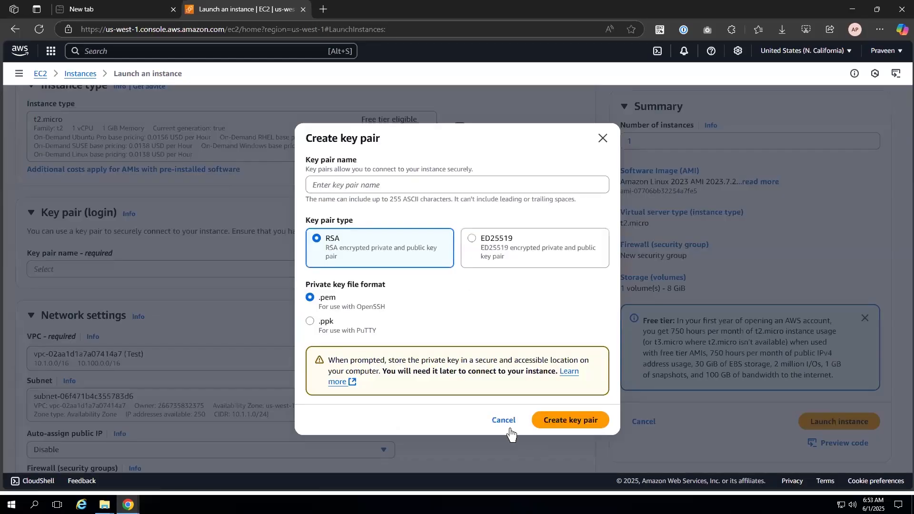
left_click(497, 421)
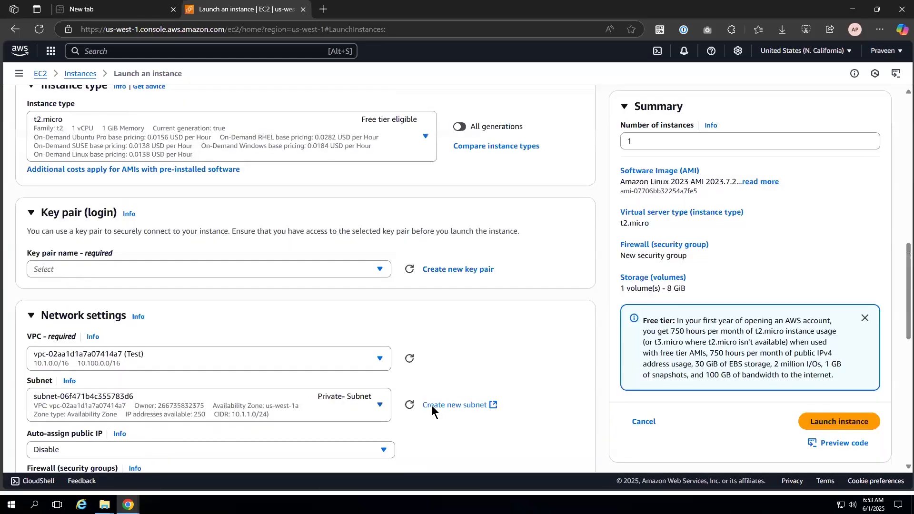
Step: Select the last listed existing RSA key pair as the instance's login key pair
scroll(428, 408, "down", 10)
scroll(429, 408, "up", 15)
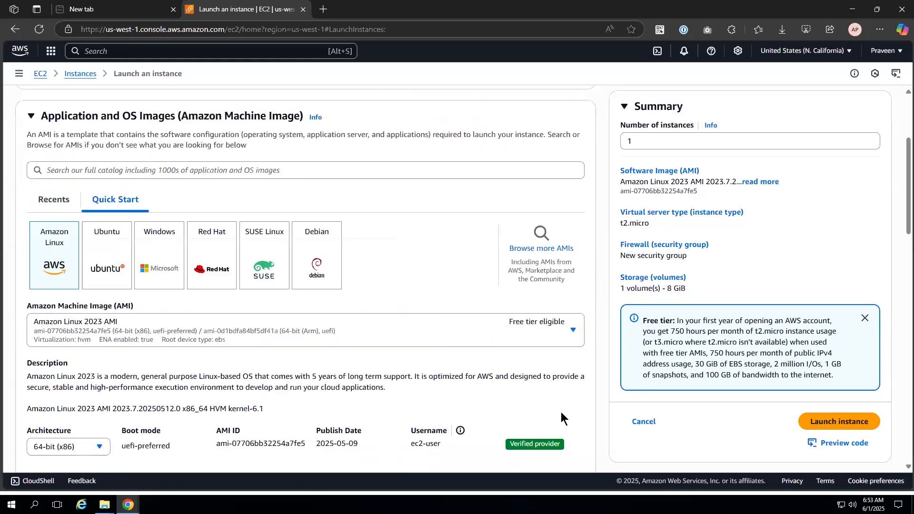
scroll(362, 392, "down", 10)
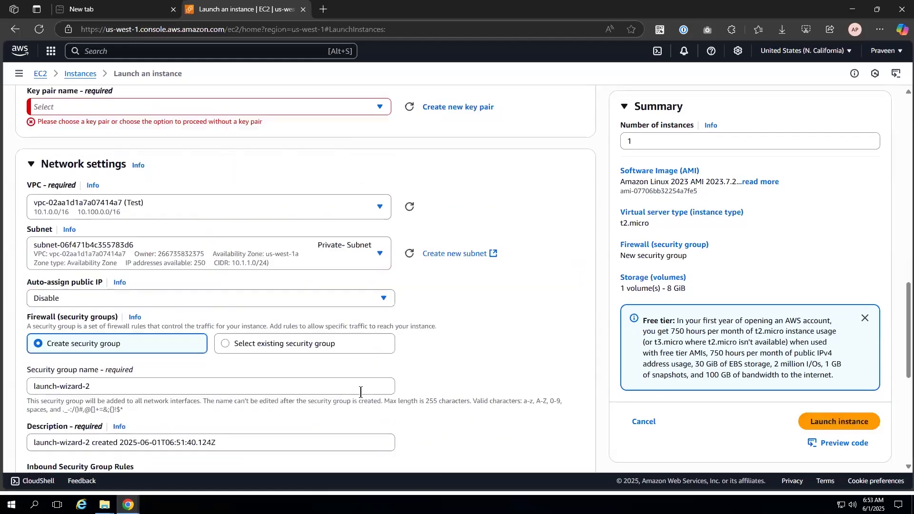
scroll(410, 330, "up", 5)
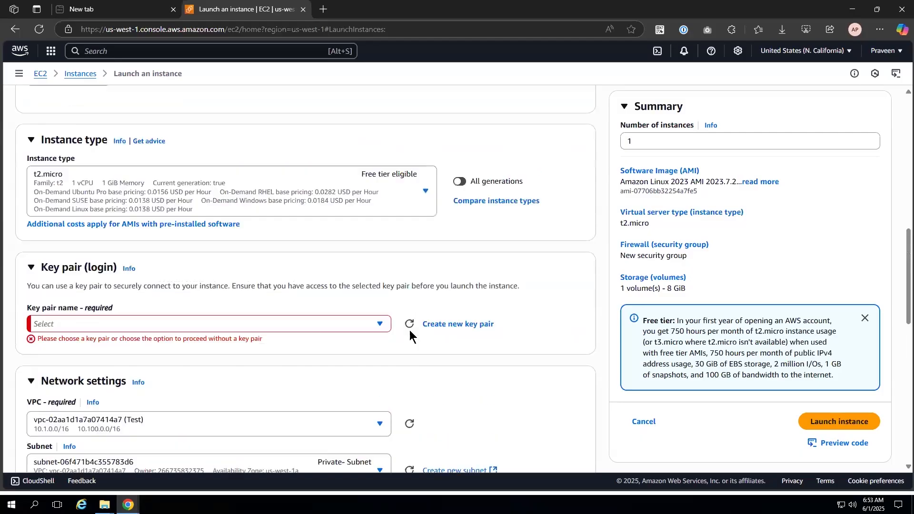
left_click(380, 326)
left_click(242, 407)
Step: Examine the instance's storage configuration and expand the Advanced details to look through their options
scroll(416, 370, "down", 10)
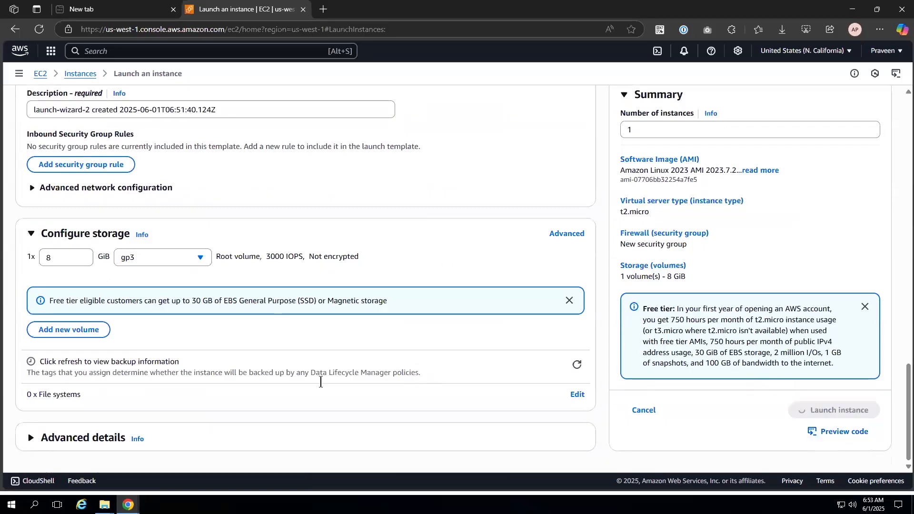
scroll(362, 349, "up", 12)
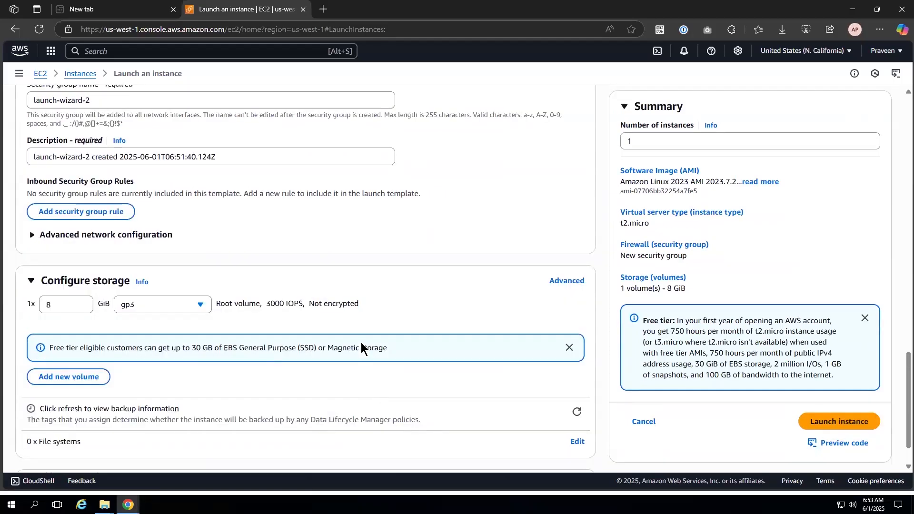
scroll(363, 350, "up", 8)
left_click(839, 473)
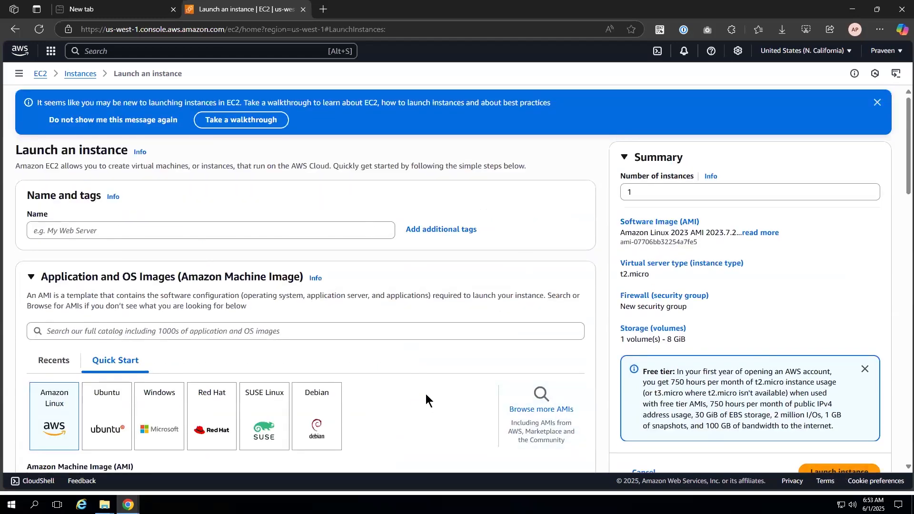
scroll(424, 391, "down", 15)
scroll(405, 402, "down", 6)
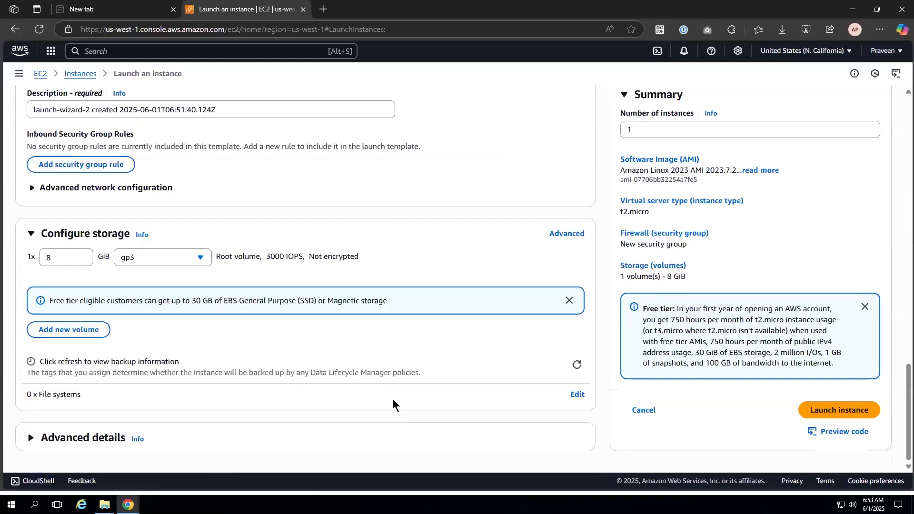
left_click(31, 439)
scroll(206, 413, "down", 10)
scroll(206, 413, "down", 20)
scroll(200, 419, "up", 6)
scroll(200, 419, "up", 20)
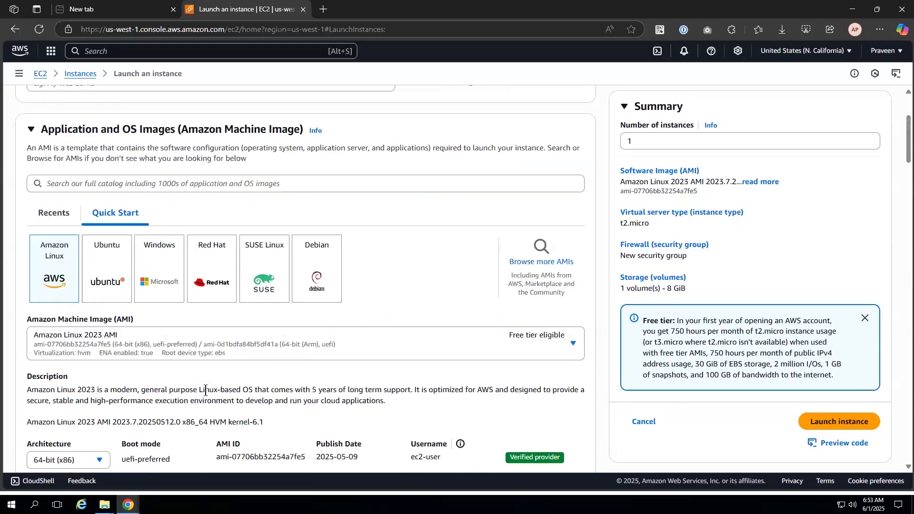
Step: Review the complete launch configuration, from name and AMI through key pair and network settings to the CPU and metadata options
scroll(206, 391, "up", 3)
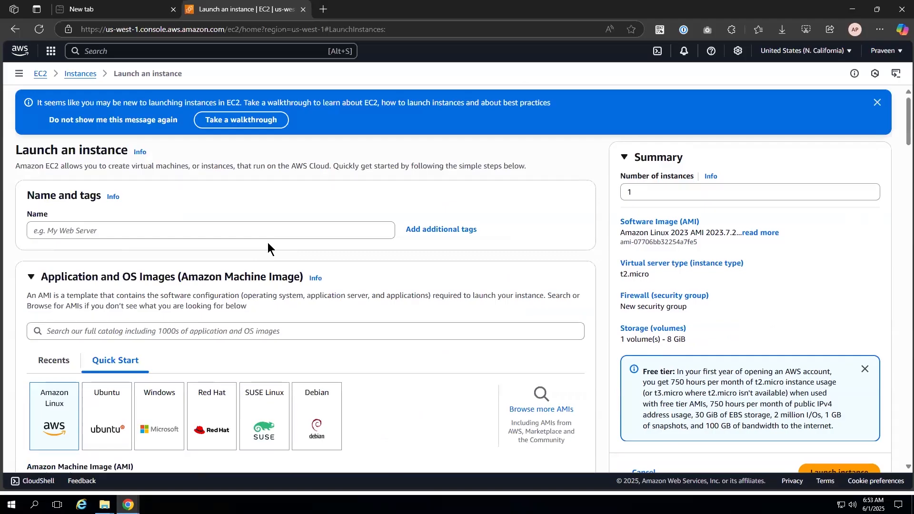
scroll(268, 246, "down", 15)
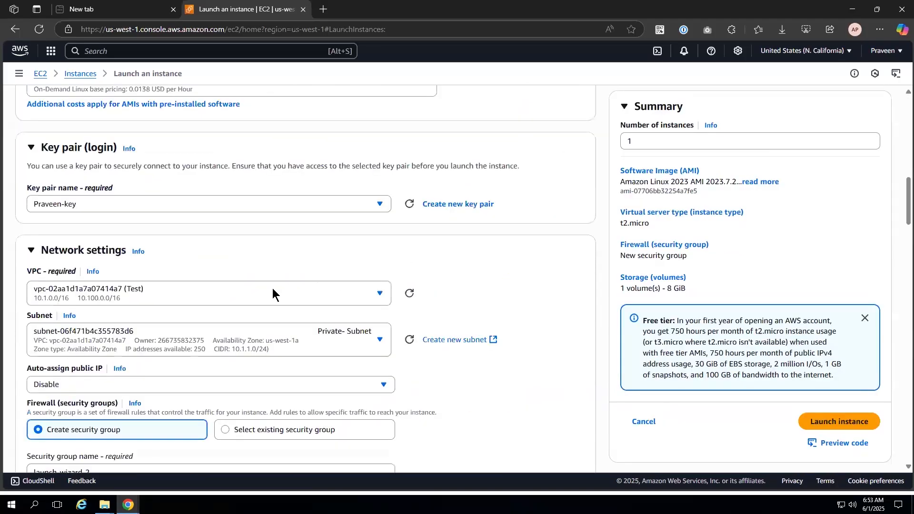
scroll(273, 295, "down", 20)
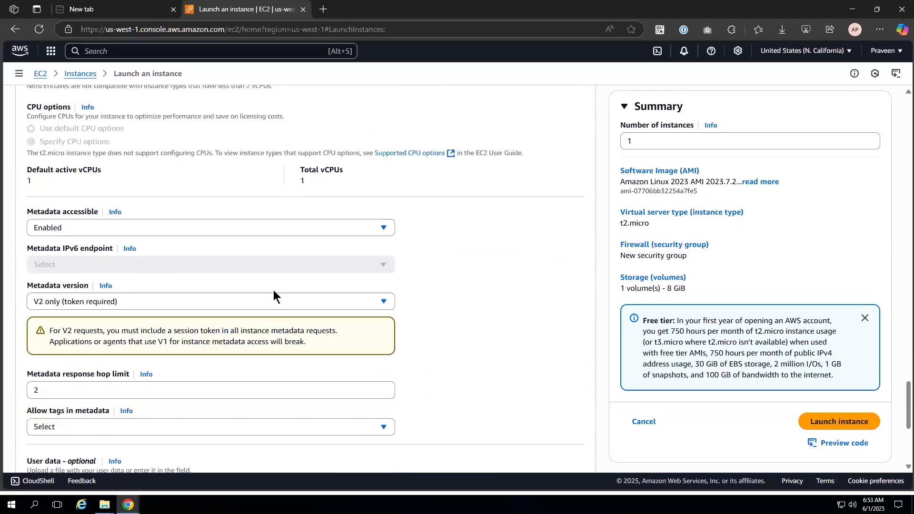
scroll(274, 295, "down", 2)
scroll(274, 281, "up", 12)
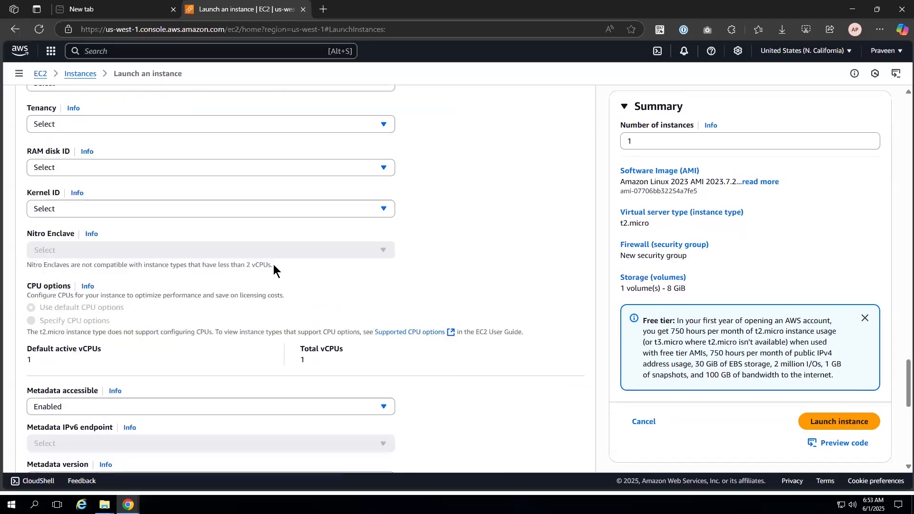
scroll(275, 254, "up", 20)
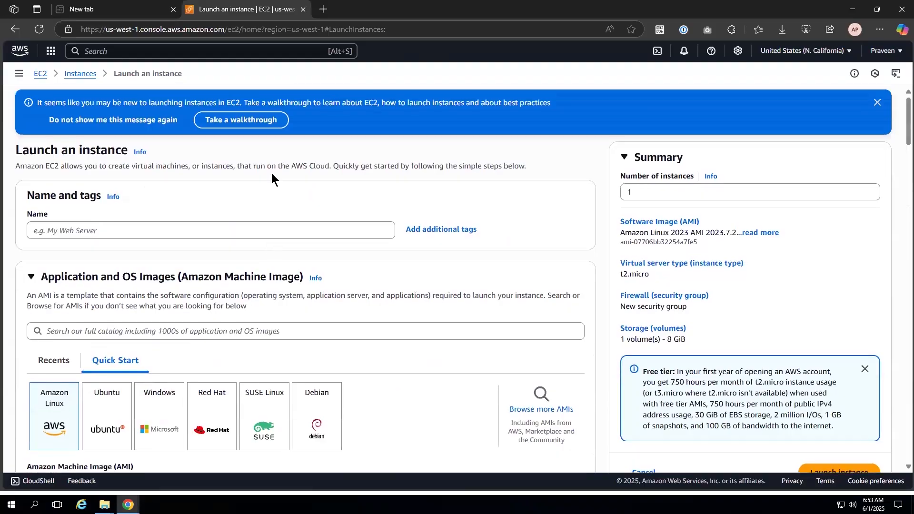
scroll(136, 214, "down", 12)
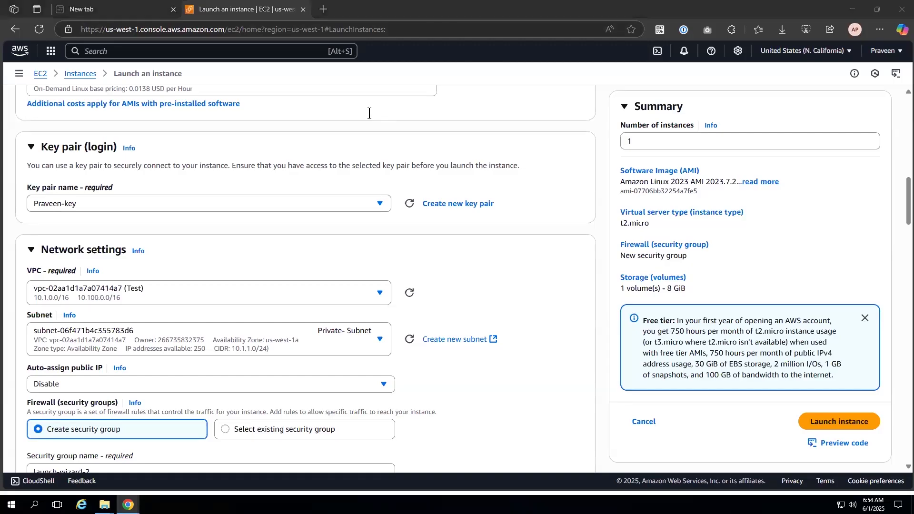
scroll(488, 143, "up", 6)
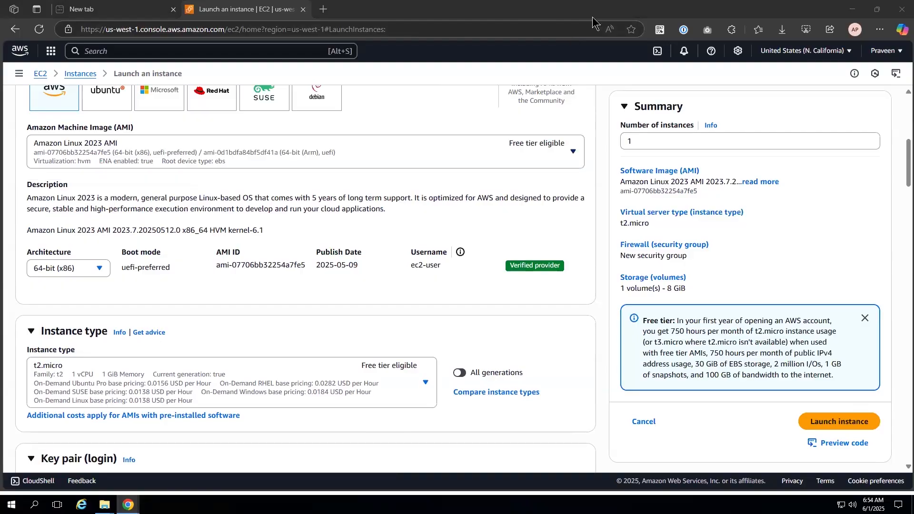
scroll(507, 261, "up", 7)
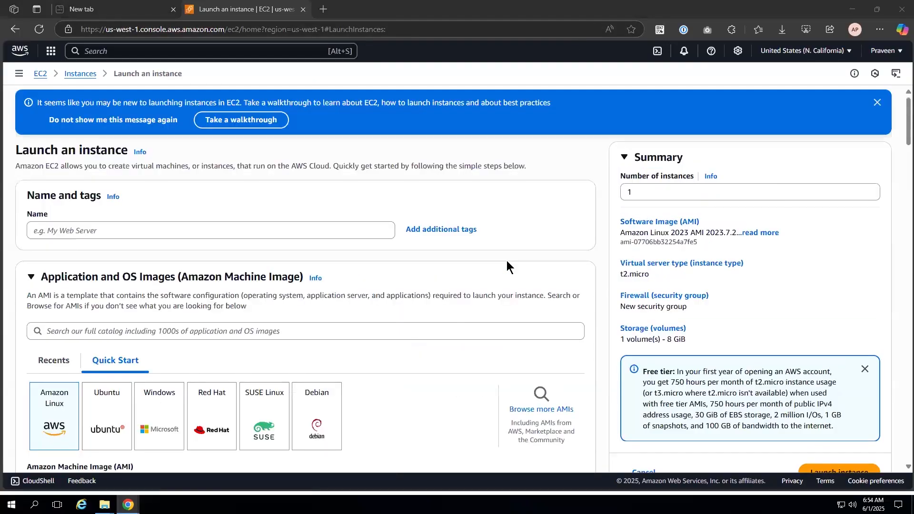
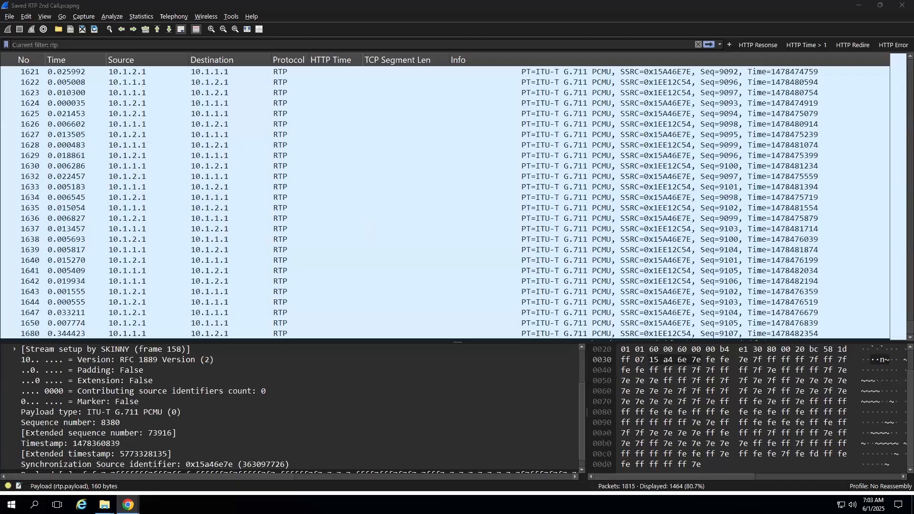
Step: View the expert information for the saved RTP call capture in Wireshark and close it
left_click(8, 486)
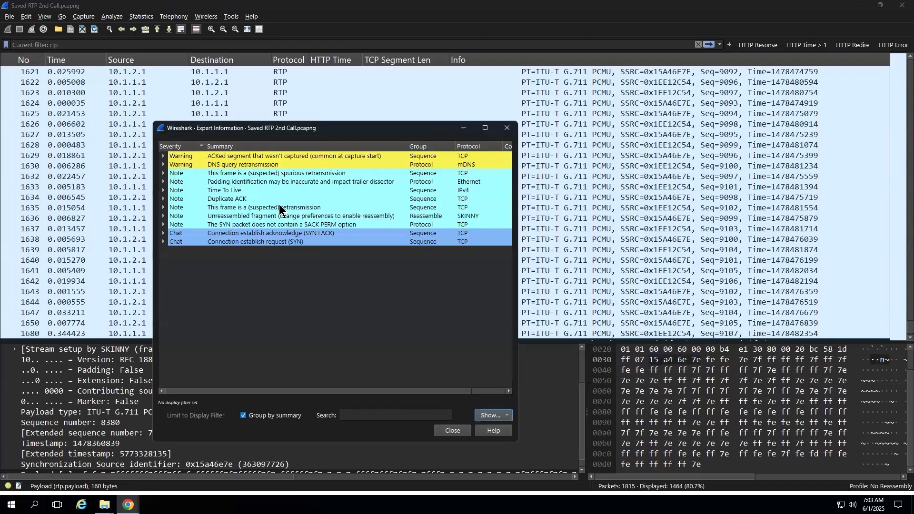
left_click(452, 431)
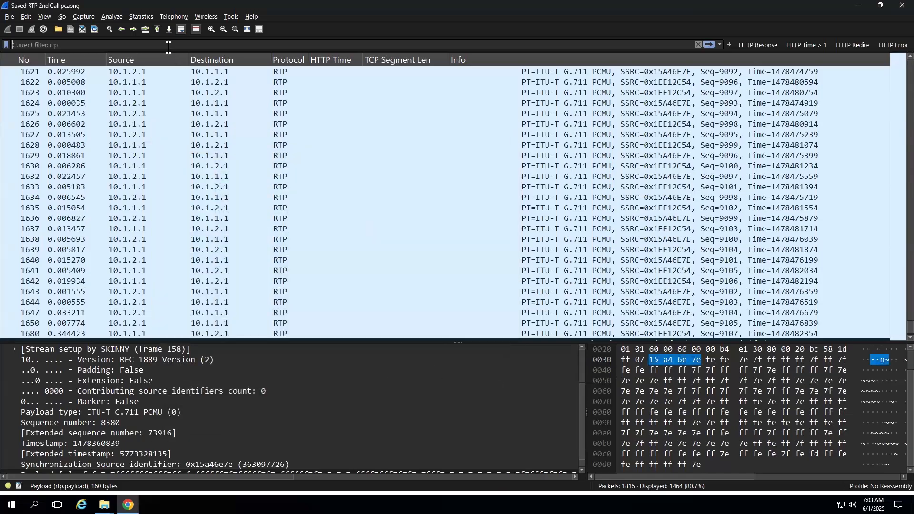
Step: Filter the capture with tcp.analysis.flags and select the TCP retransmission in packet 123
left_click(169, 47)
type("tcp")
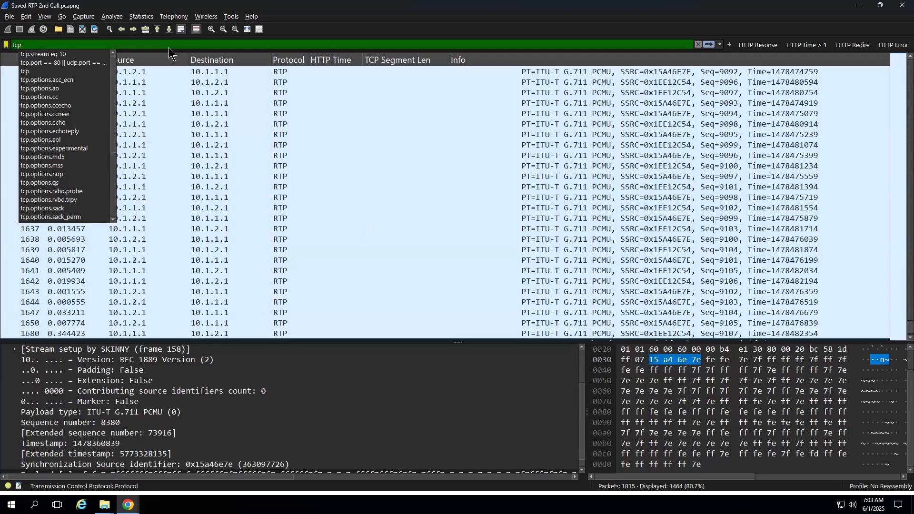
type(".ana")
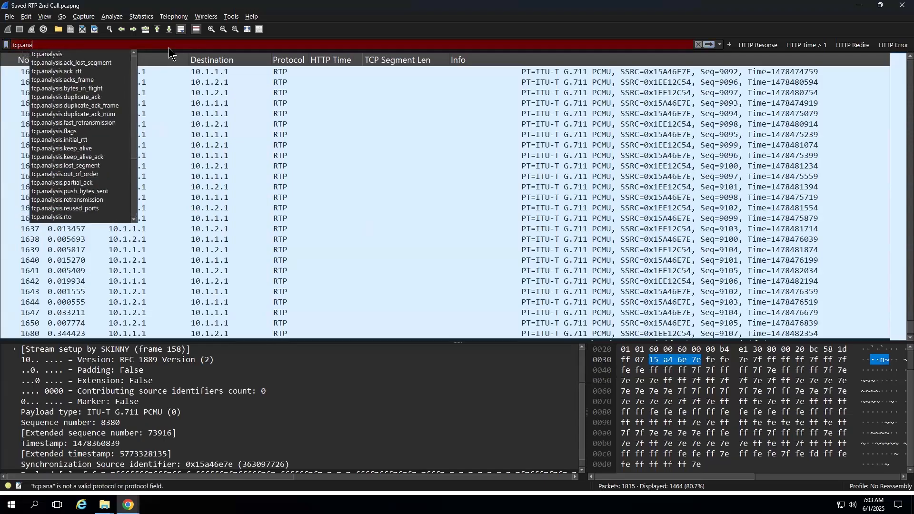
key("Down")
key("Down")
key("Down")
key("Down")
key("Down")
key("Down")
key("Down")
key("Down")
key("Down")
key("Down")
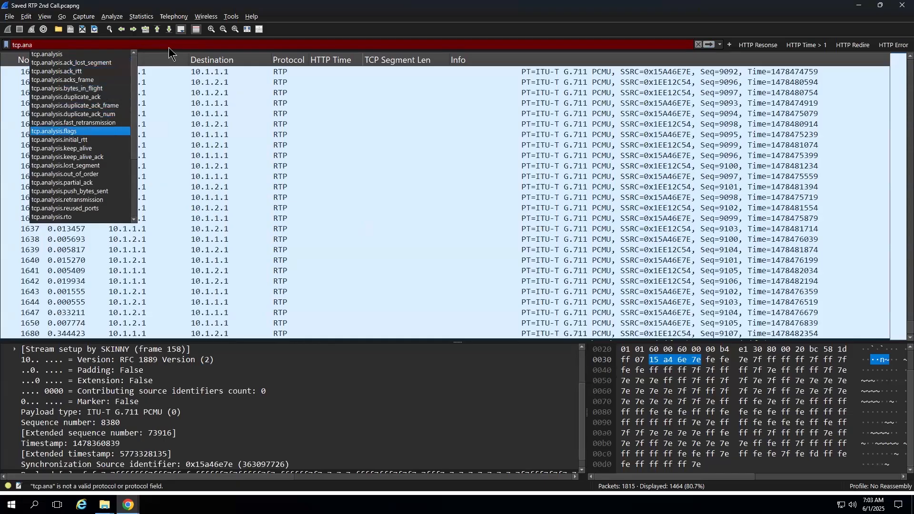
key("Return")
key("Return")
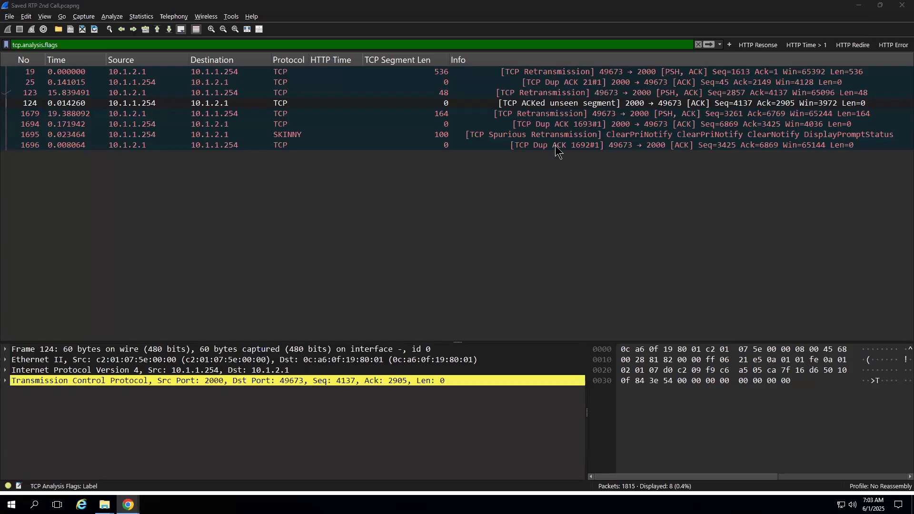
left_click(162, 92)
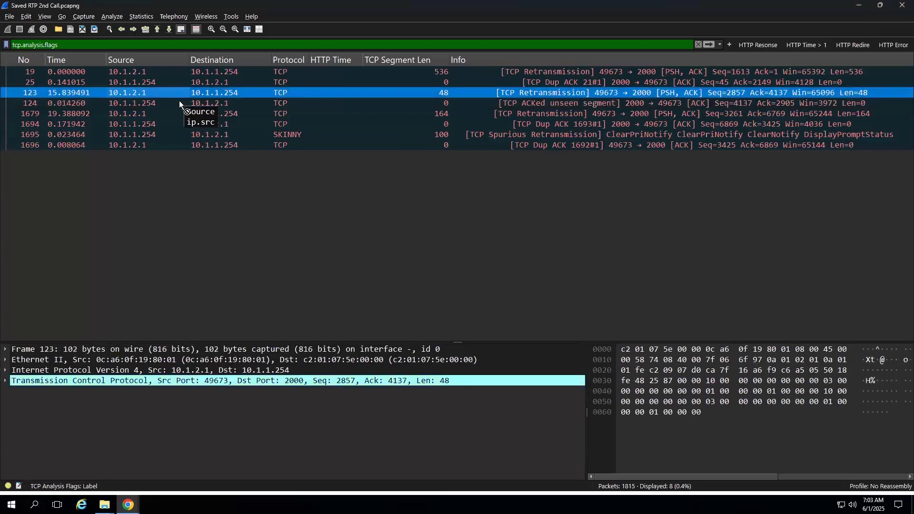
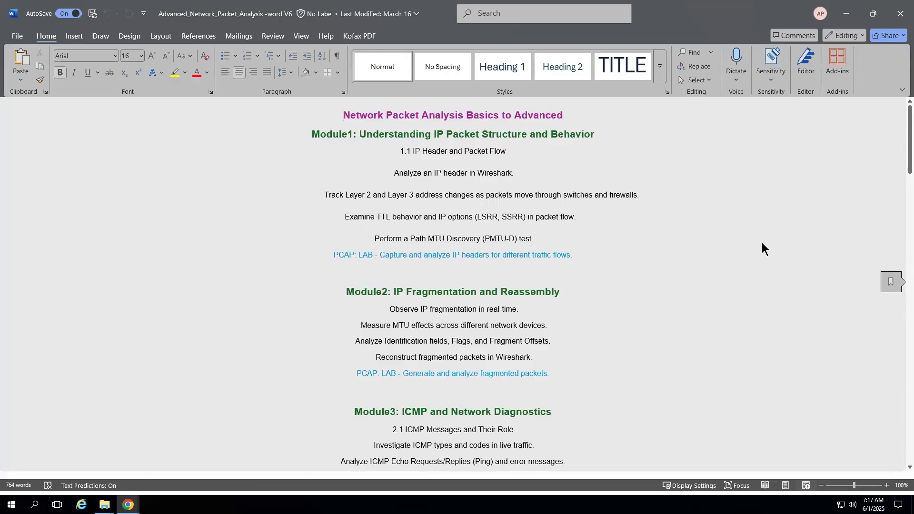
Step: Look further down the Network Packet Analysis course outline in Word
scroll(763, 249, "down", 3)
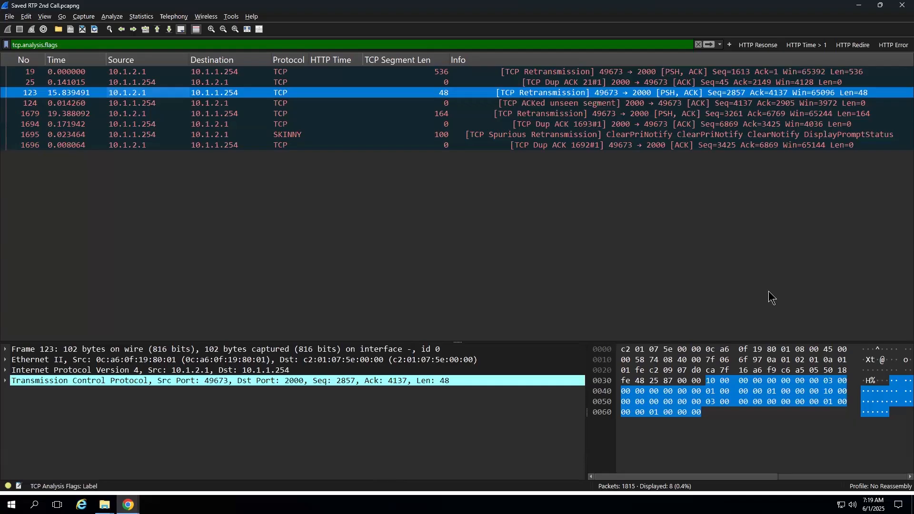
key("alt+Tab")
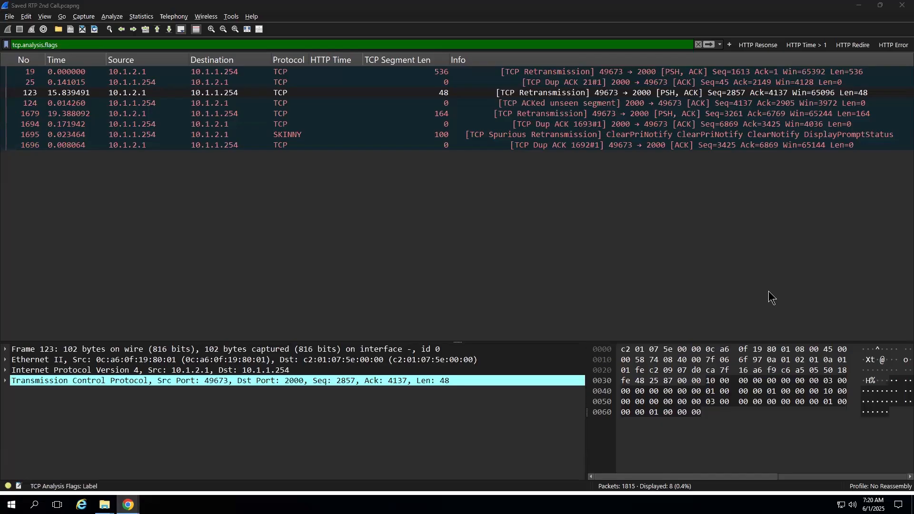
Step: Select the duplicate ACK in packet 25 and expand the Duplicate ACK entries in Wireshark's expert information
left_click(576, 85)
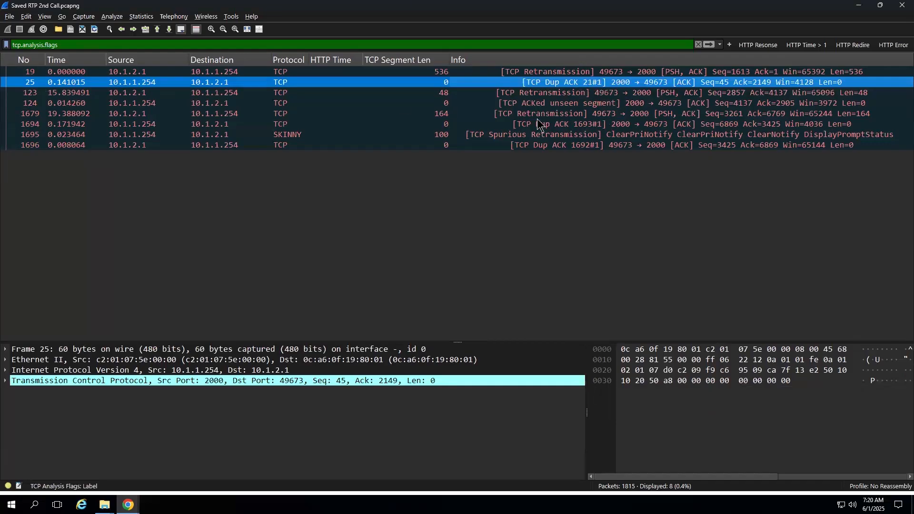
left_click(8, 486)
left_click(163, 173)
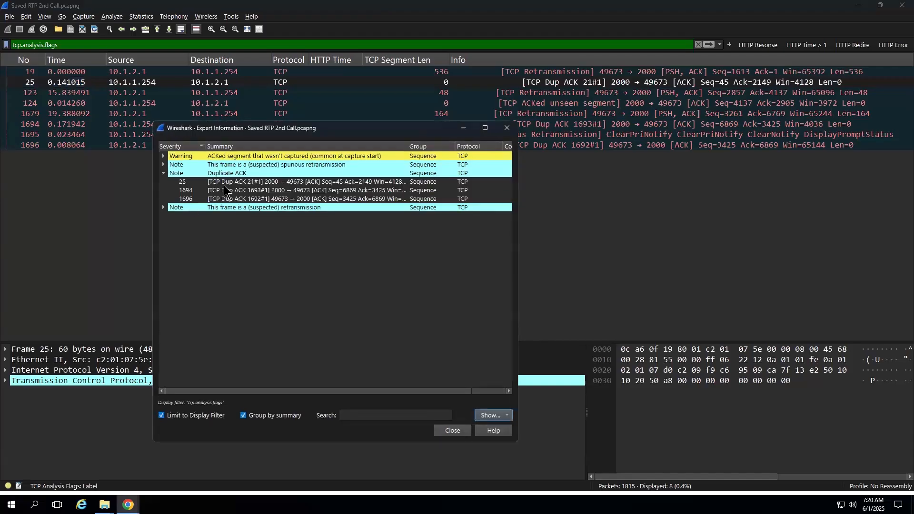
Step: Filter the capture by the packet 25 duplicate ACK entry, using tcp.analysis.duplicate_ack, and minimize the expert information window
left_click(241, 184)
right_click(244, 183)
mouse_move(293, 188)
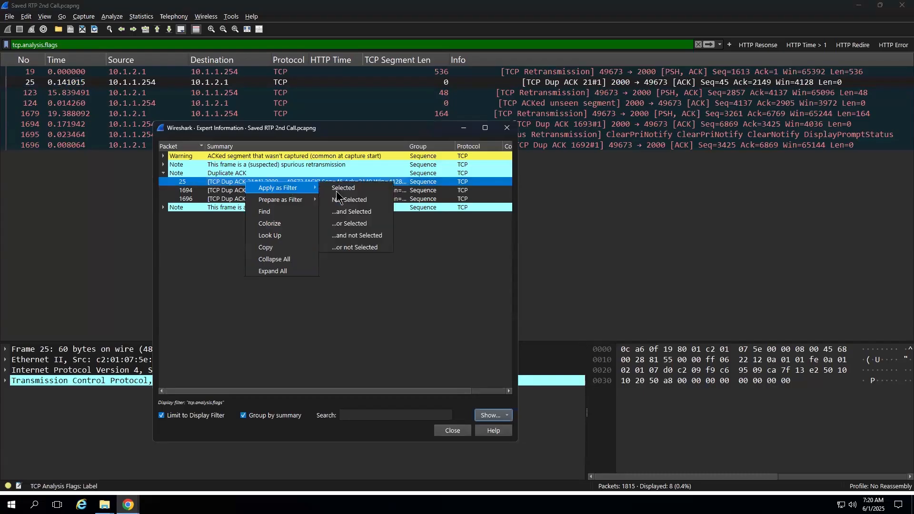
left_click(336, 189)
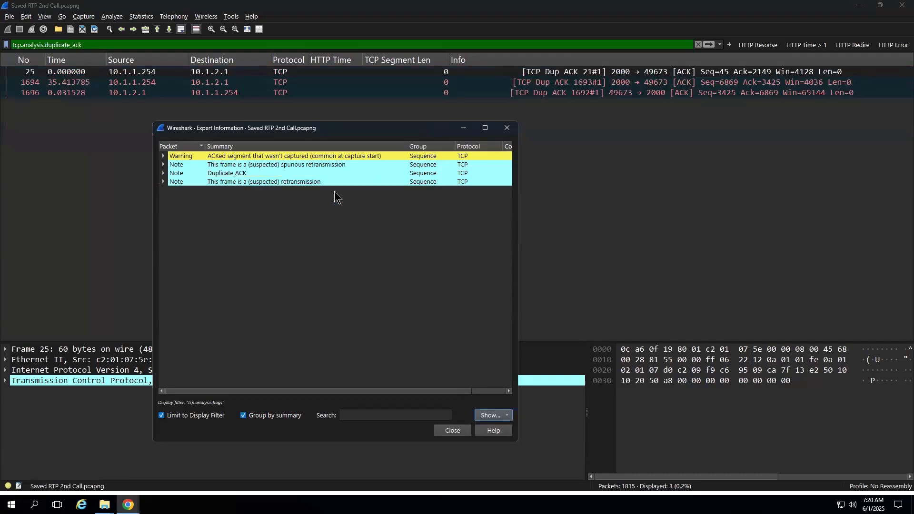
left_click(463, 128)
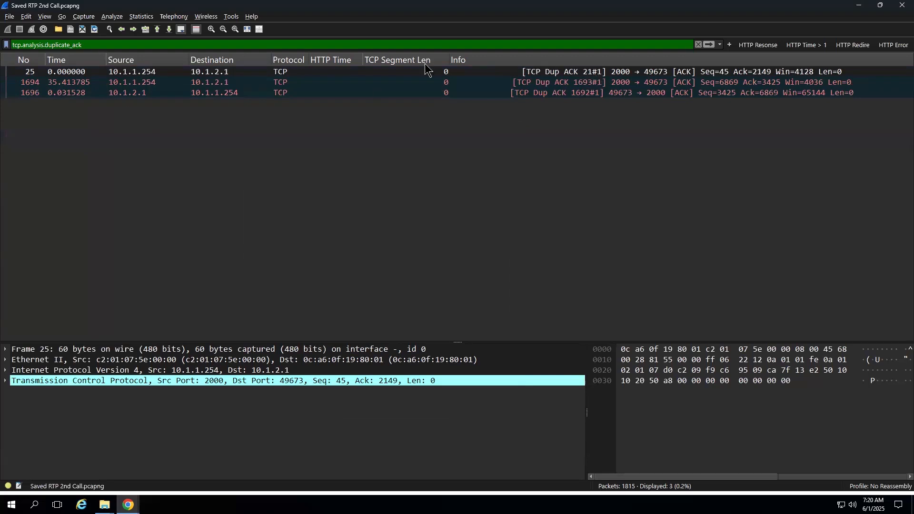
Step: Examine the duplicate ACK packets 1694, 1696 and 25 in the filtered packet list
left_click(583, 87)
left_click(585, 94)
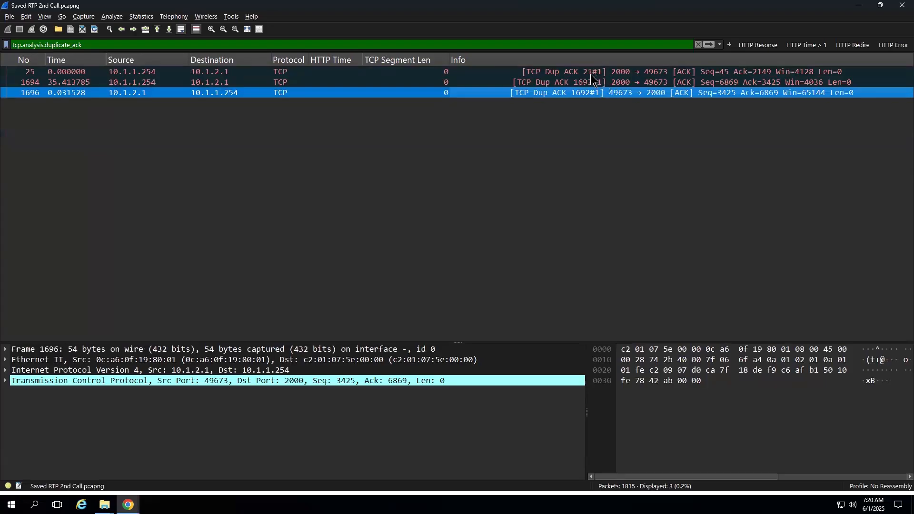
left_click(593, 73)
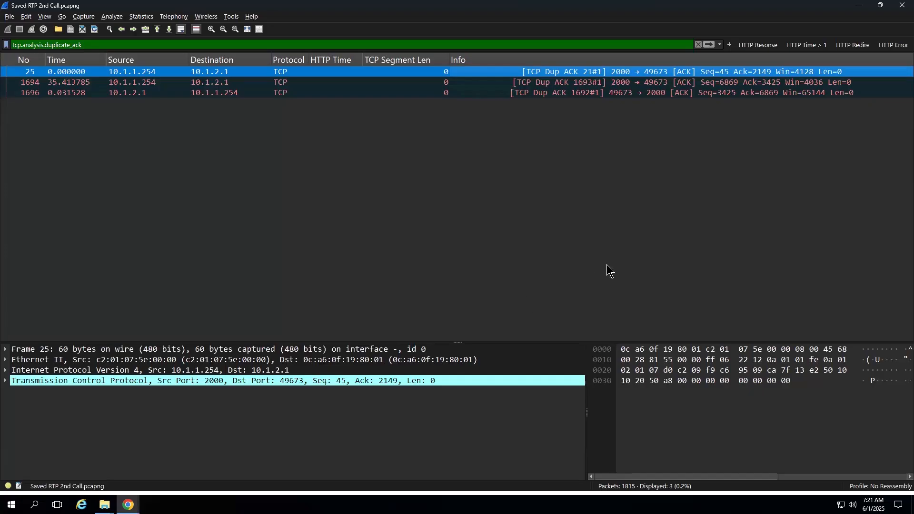
Step: Clear the display filter, then select the SYN in packet 7 and the ACK in packet 16
left_click(698, 45)
scroll(193, 169, "up", 4)
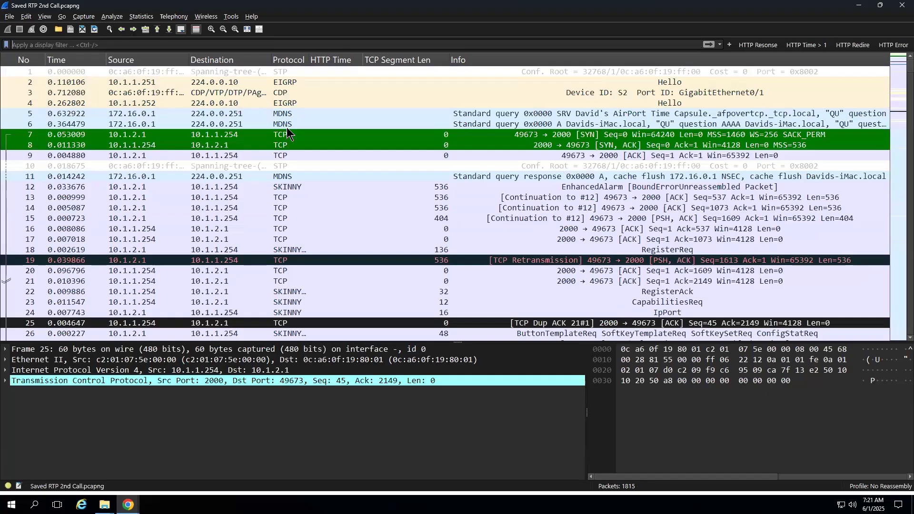
left_click(205, 136)
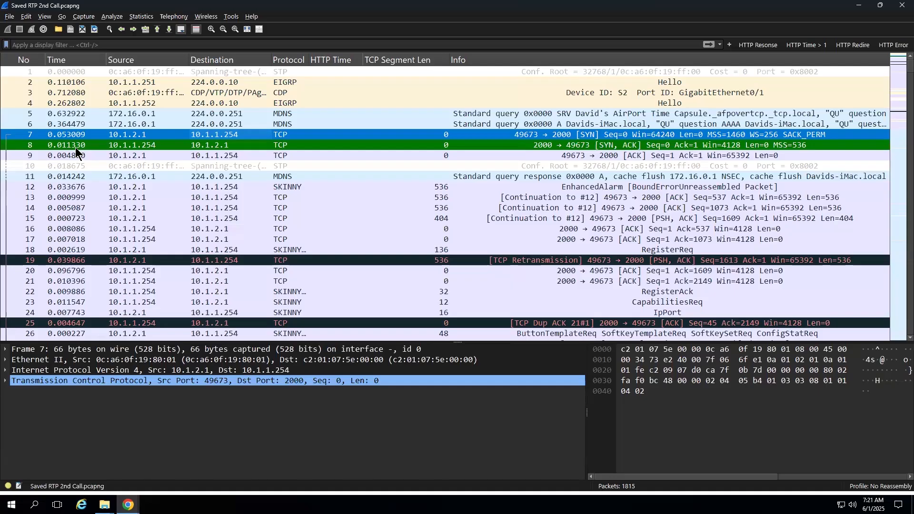
left_click(221, 230)
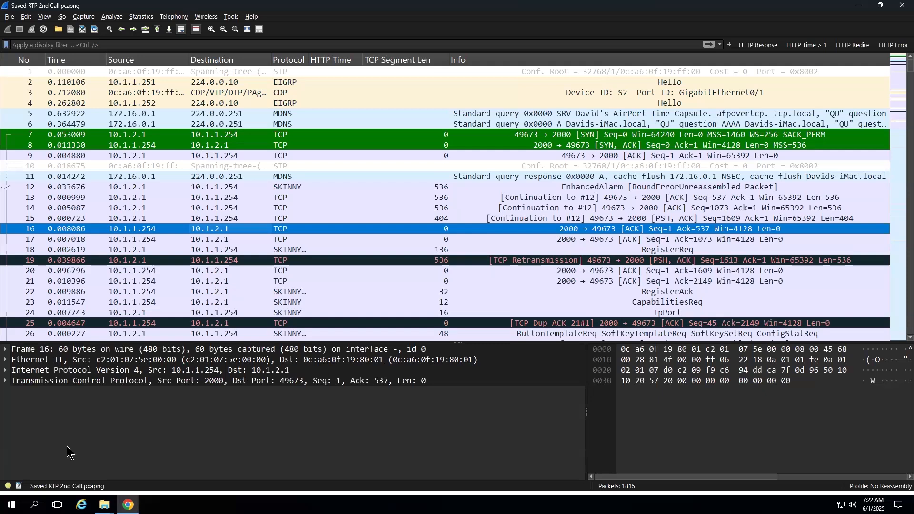
Step: Switch to the Network Packet Analysis course outline in Word, review its modules from IP packet structure to DHCP, and minimize it
key("alt+Tab")
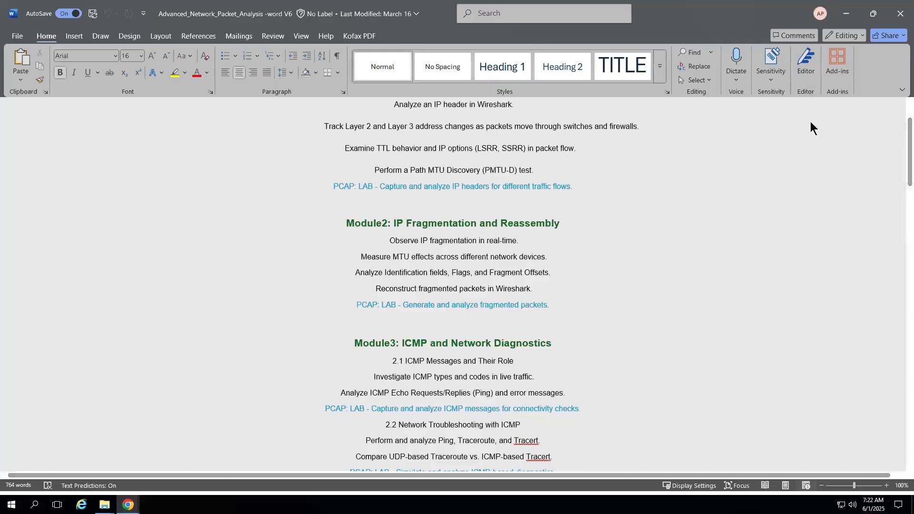
key("alt+Tab")
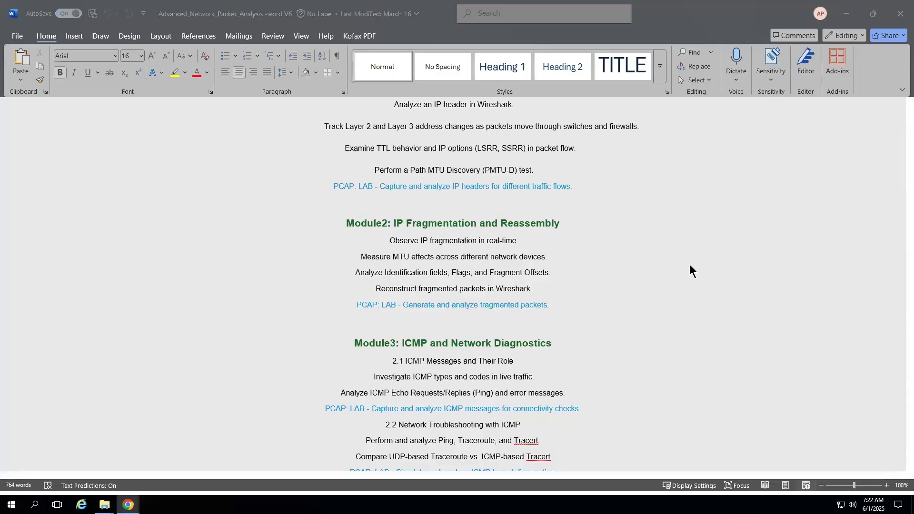
scroll(689, 264, "up", 3)
scroll(689, 264, "down", 1)
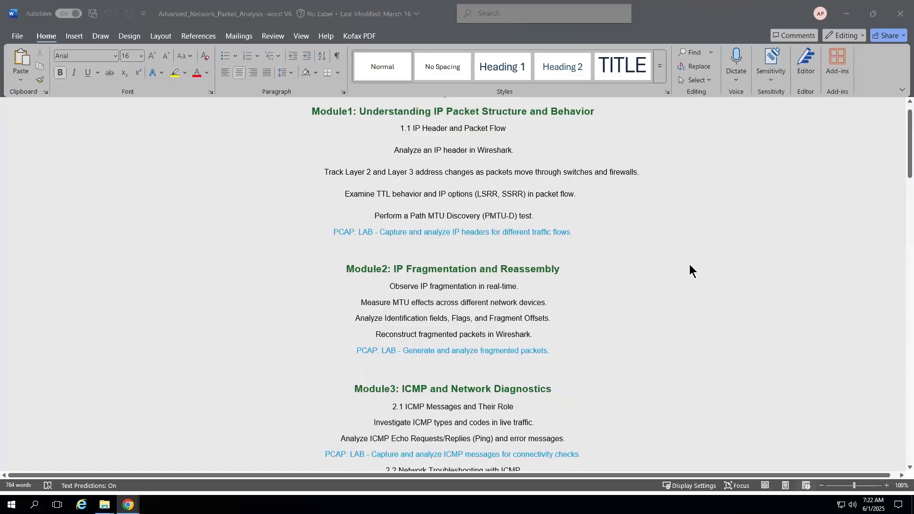
scroll(690, 264, "down", 3)
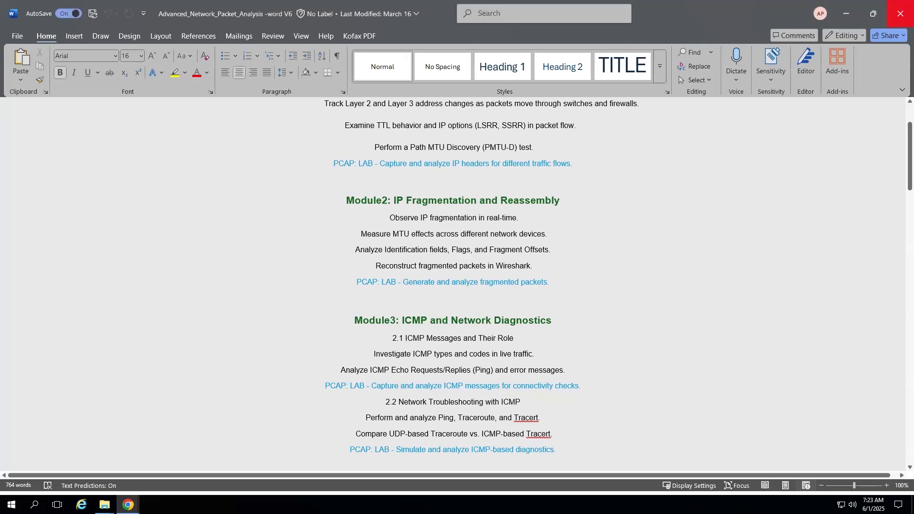
scroll(296, 400, "down", 12)
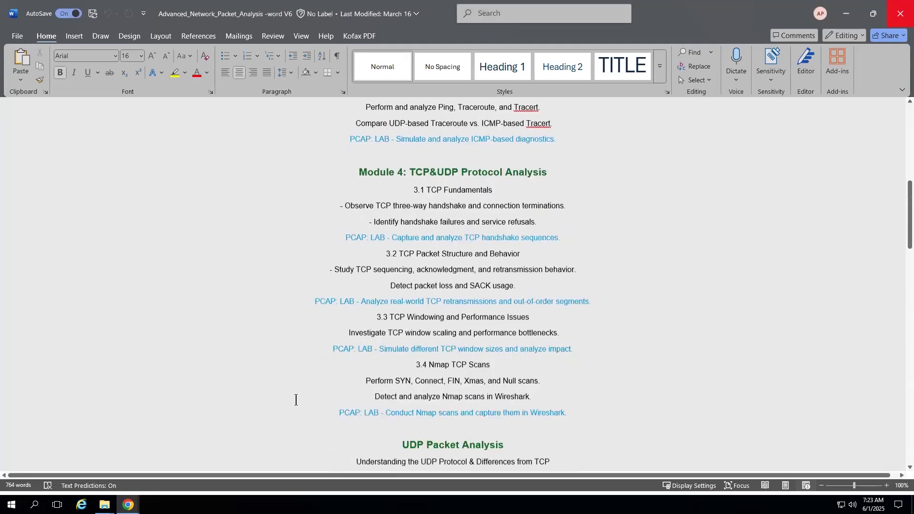
scroll(296, 400, "down", 10)
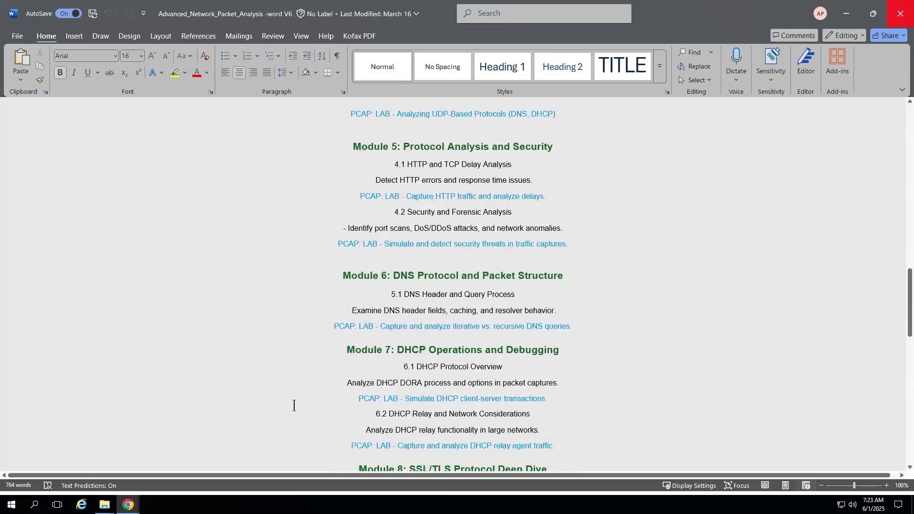
left_click(847, 17)
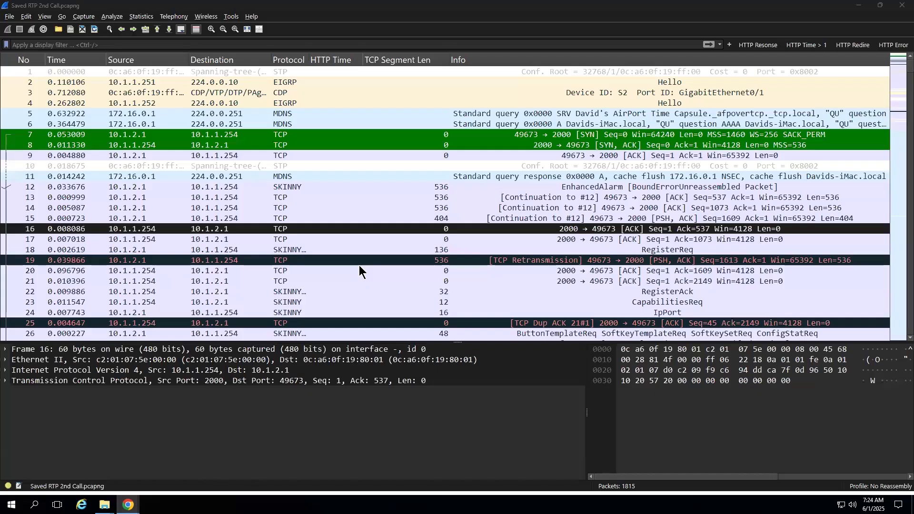